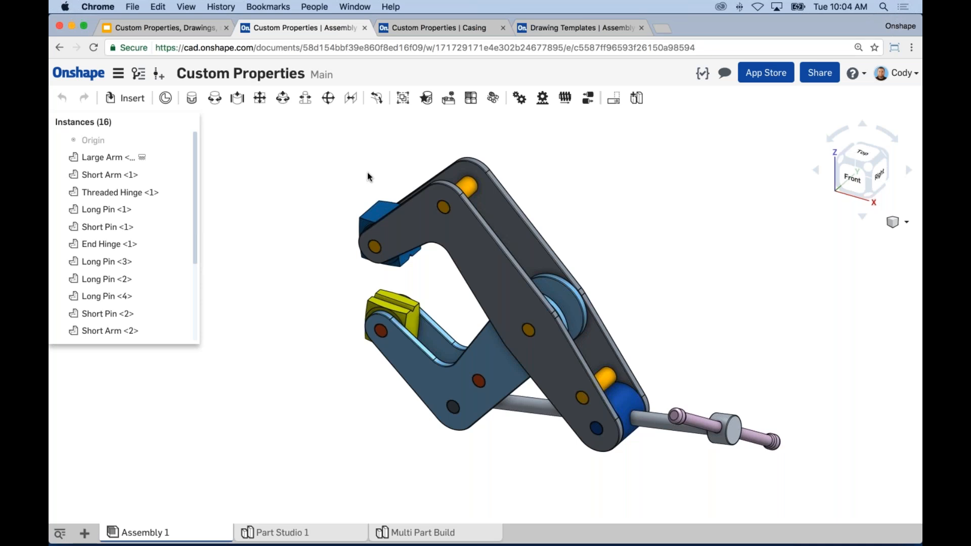
Step: Open Workspace properties and select Large Arm under Main > Part Studio 1, showing part number 1234
click(120, 78)
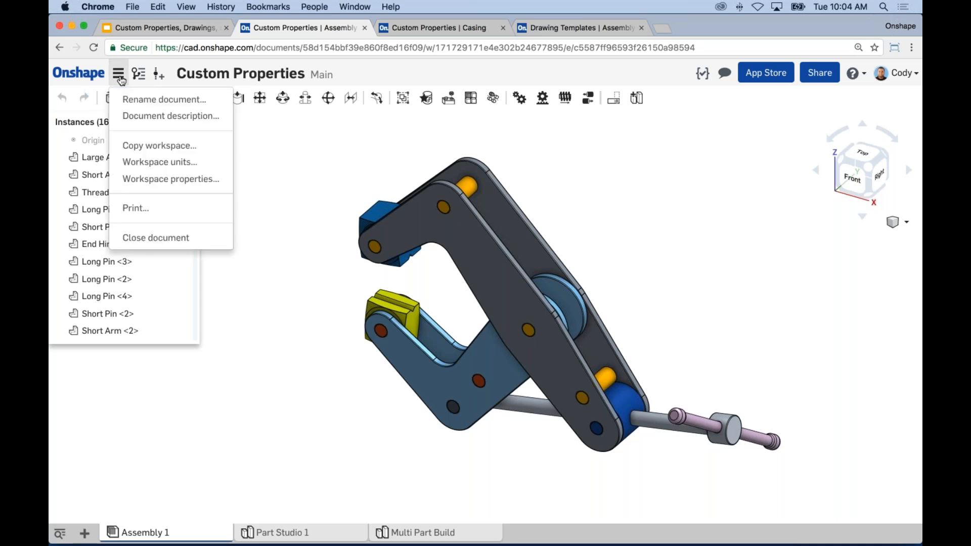
click(168, 181)
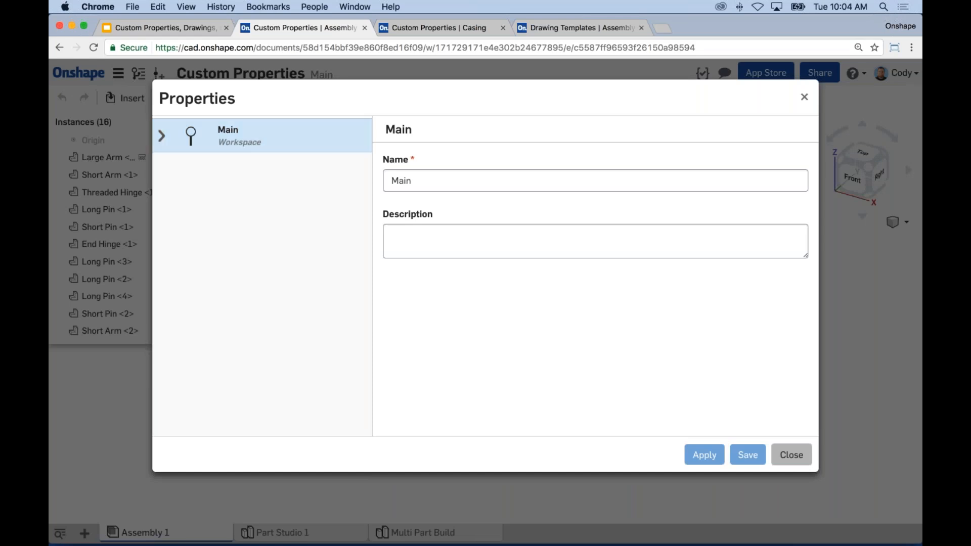
click(163, 143)
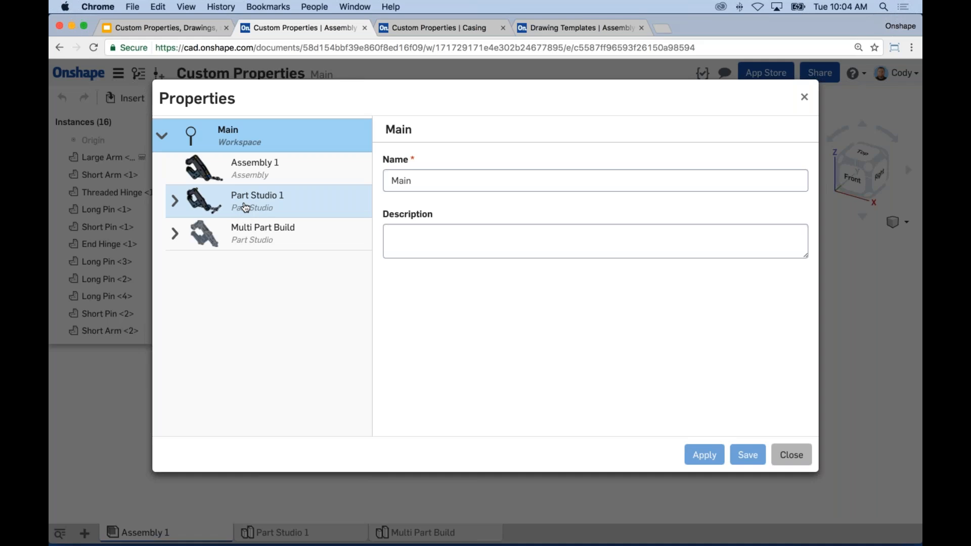
click(251, 169)
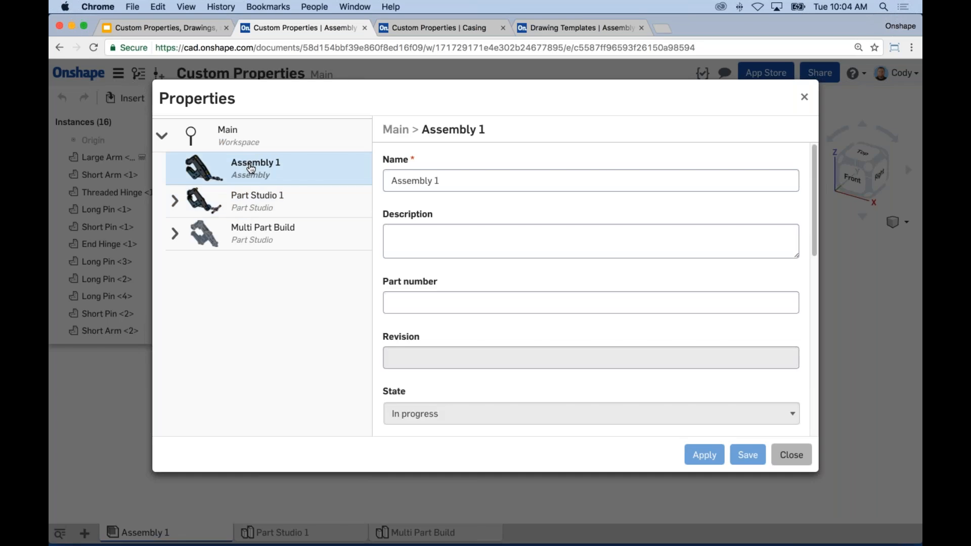
click(174, 201)
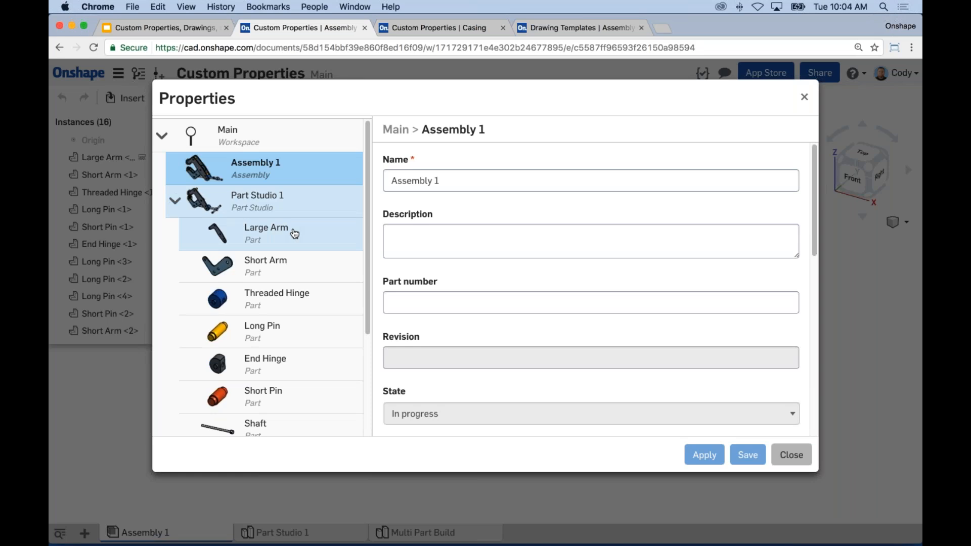
click(263, 242)
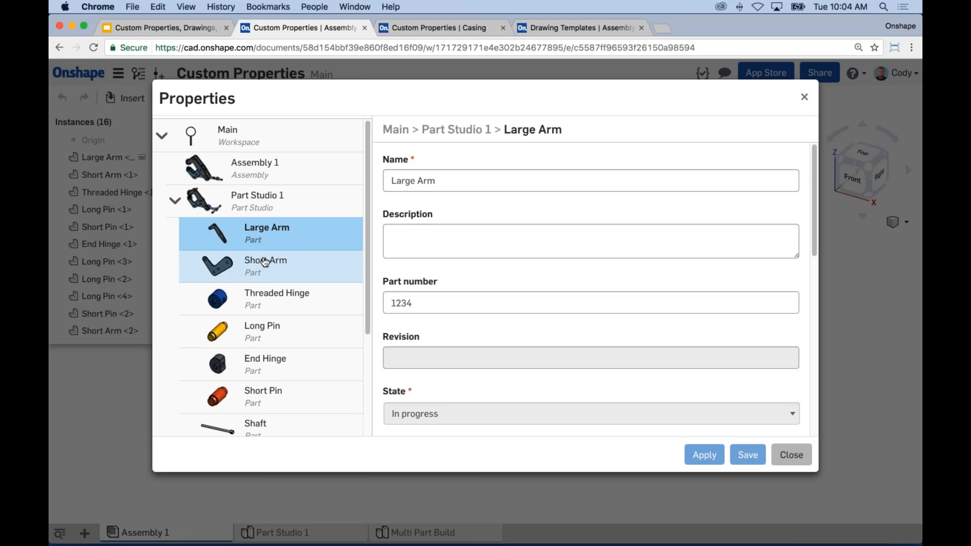
Step: Scroll the Large Arm's properties down to the required Project Number field reading PN-00000
drag(813, 232, 804, 365)
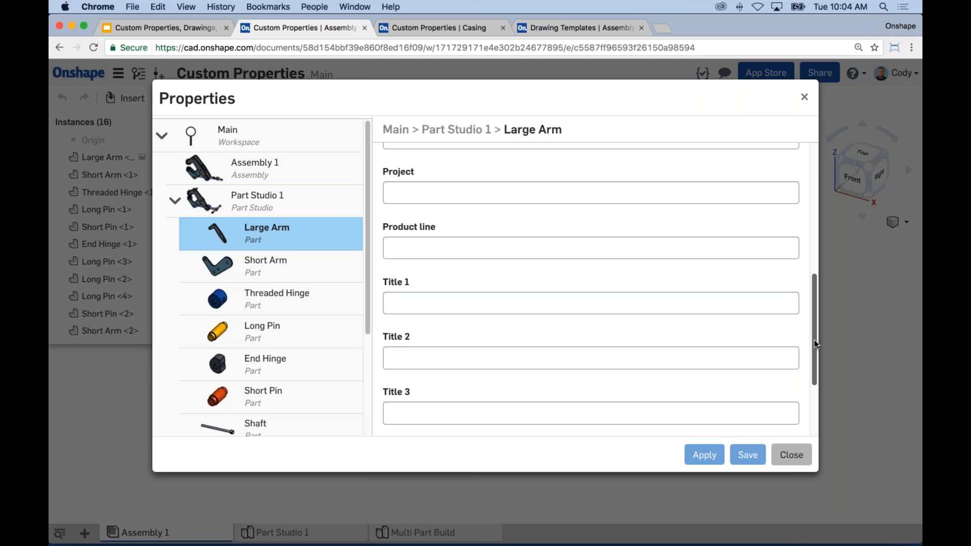
drag(816, 344, 821, 293)
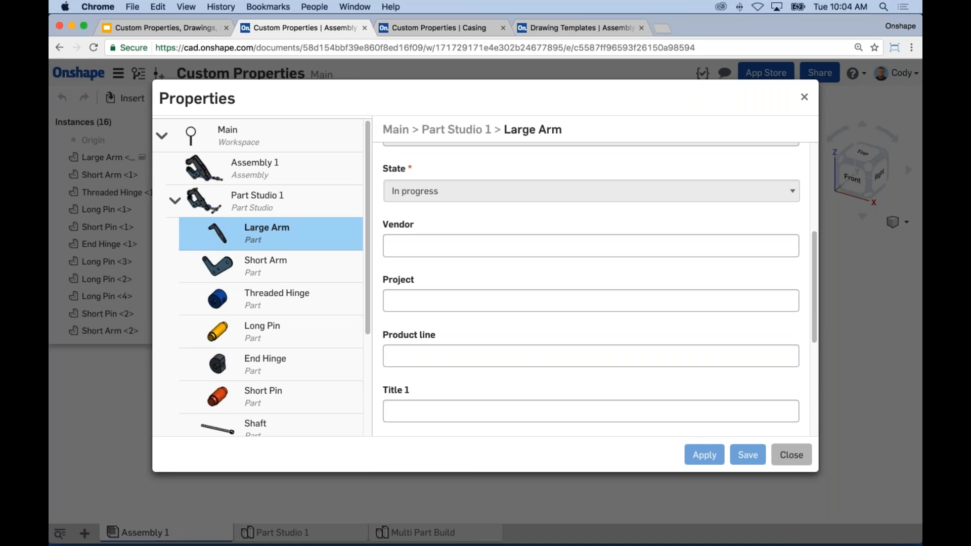
drag(815, 278, 819, 198)
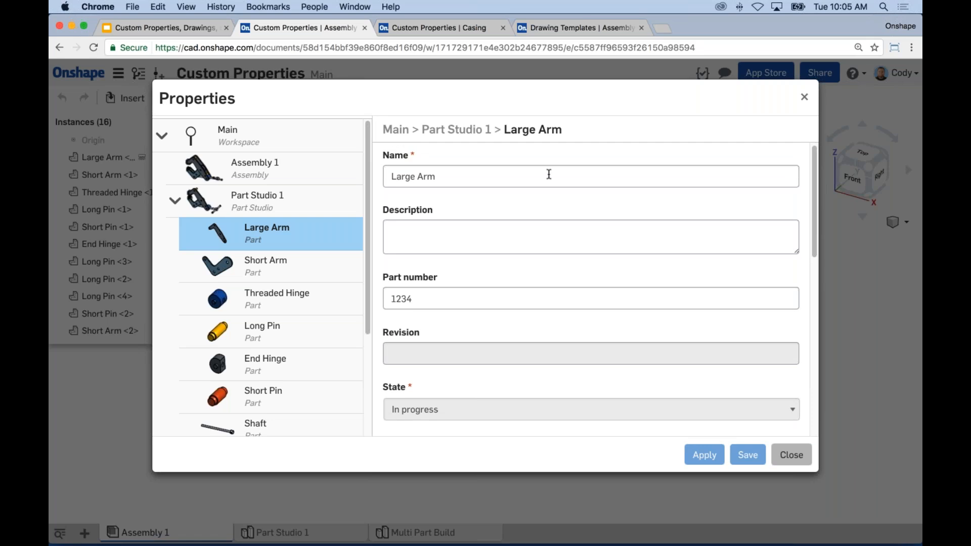
drag(810, 205, 800, 333)
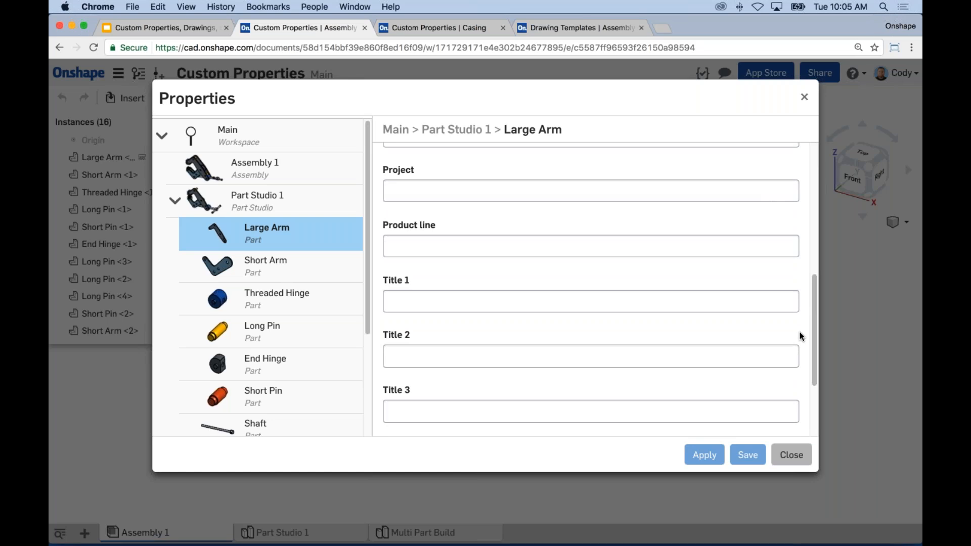
drag(809, 324, 810, 378)
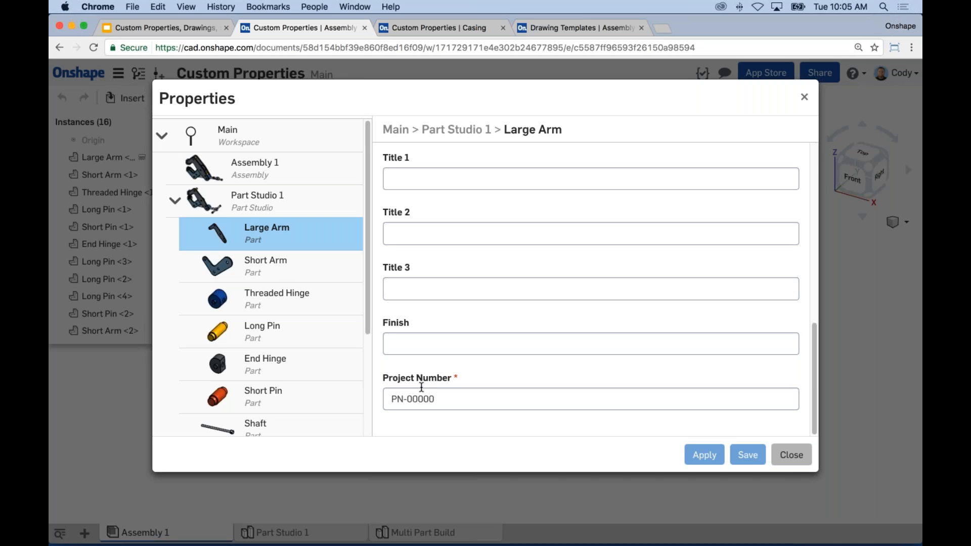
Step: Enter 'Painted' as the Large Arm's Finish, then reselect Large Arm in Part Studio 1
click(422, 344)
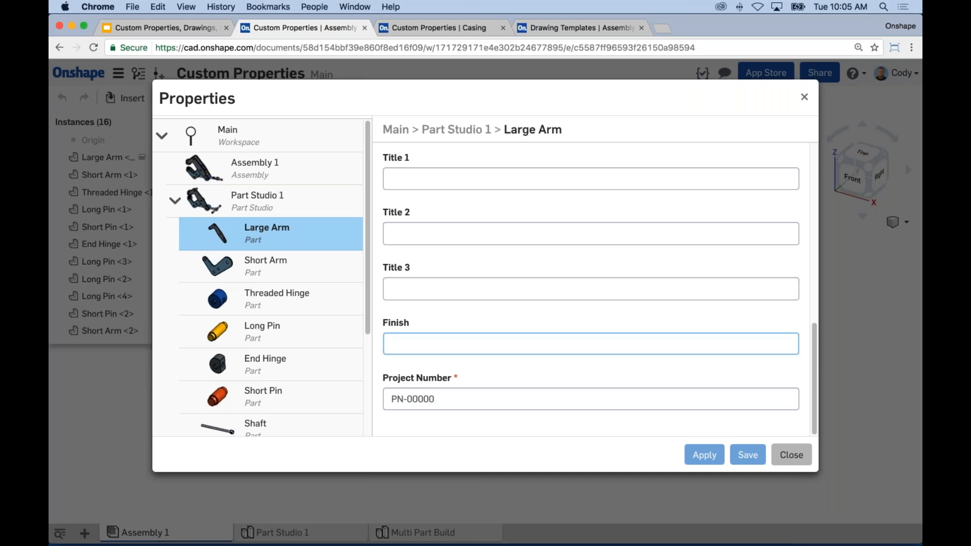
text(Painted)
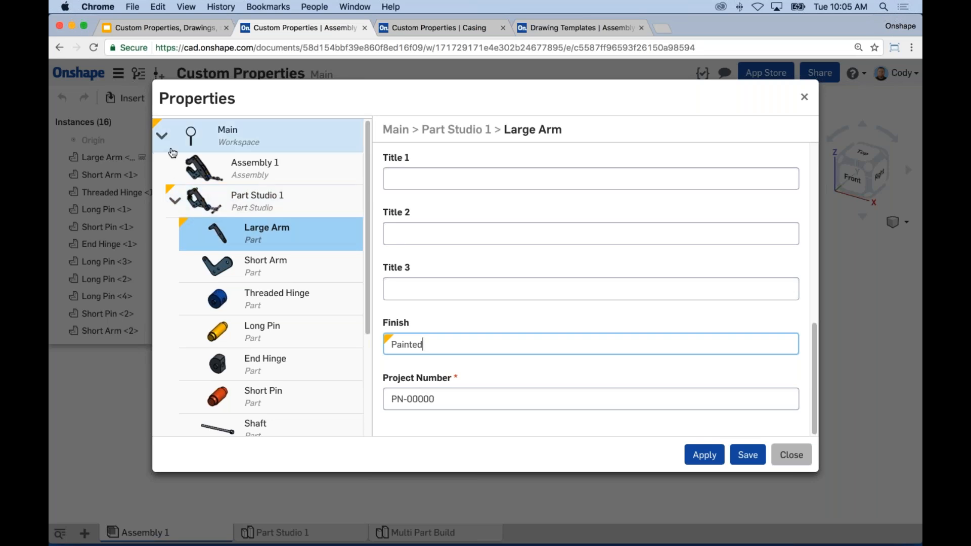
click(175, 202)
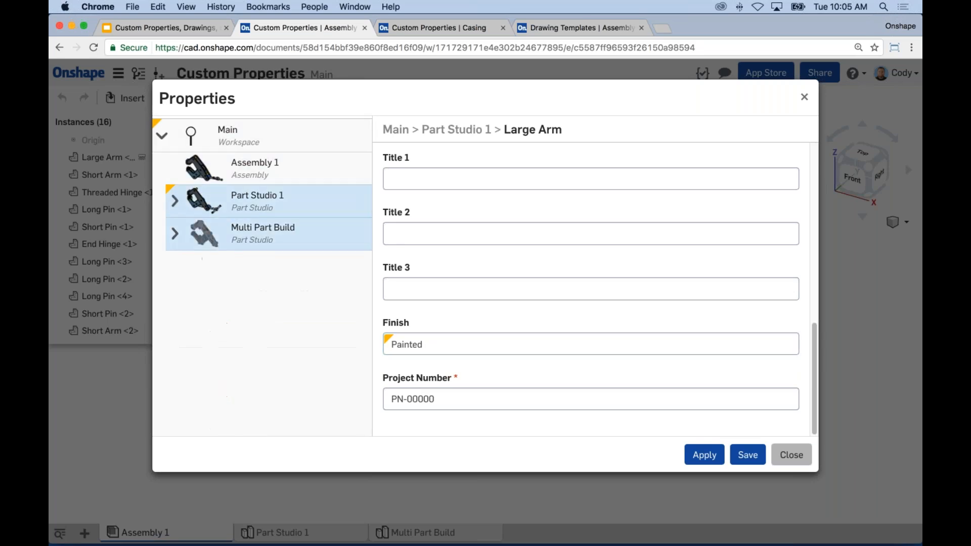
click(194, 207)
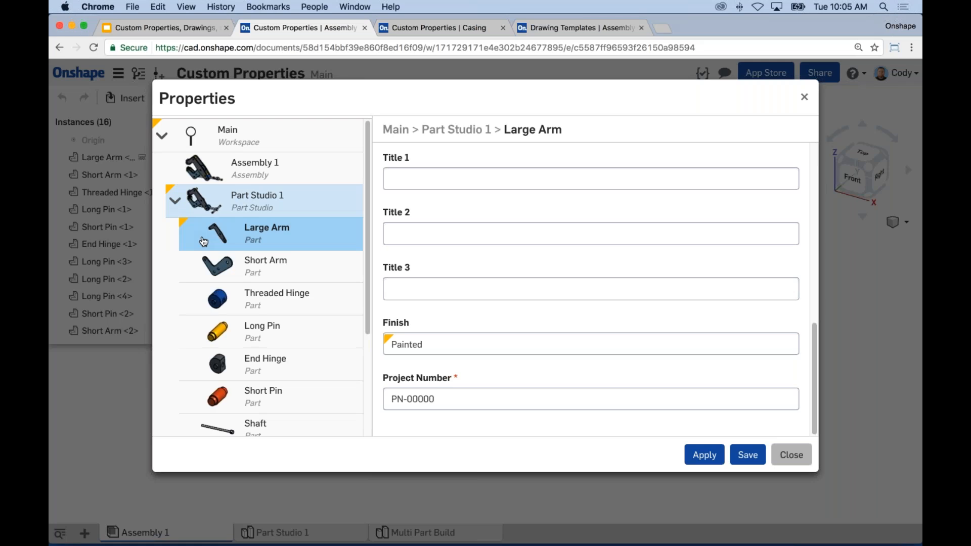
click(263, 241)
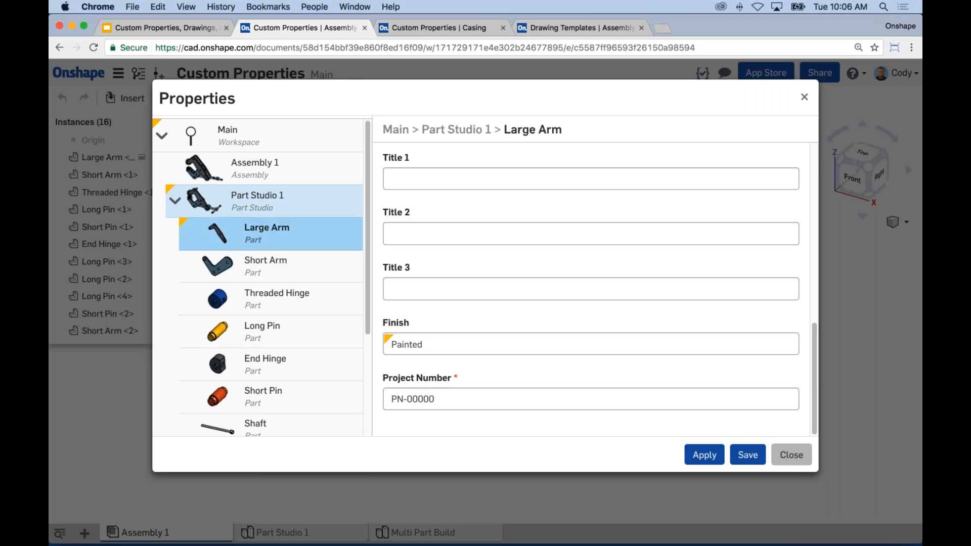
Step: Save and apply the Painted finish on the Large Arm part
click(747, 455)
click(705, 457)
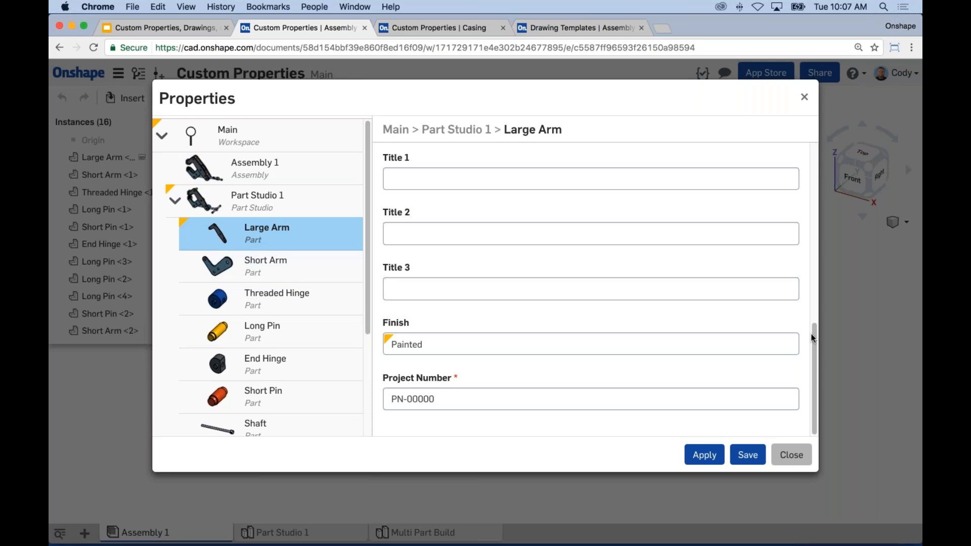
Step: Select Large Arm, Short Arm, Threaded Hinge, Long Pin and End Hinge together and enter Vendor 'Enterprise'
drag(814, 320, 812, 238)
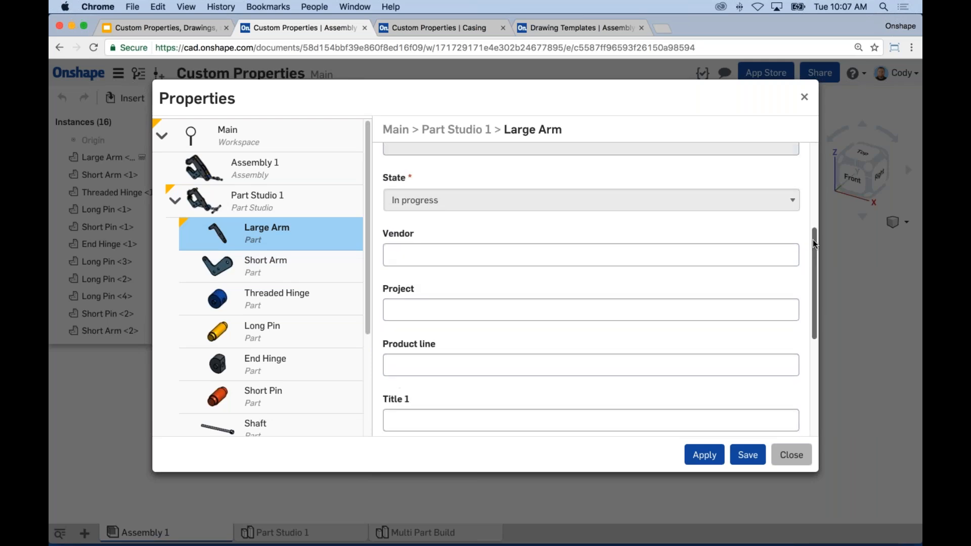
shift+click(321, 269)
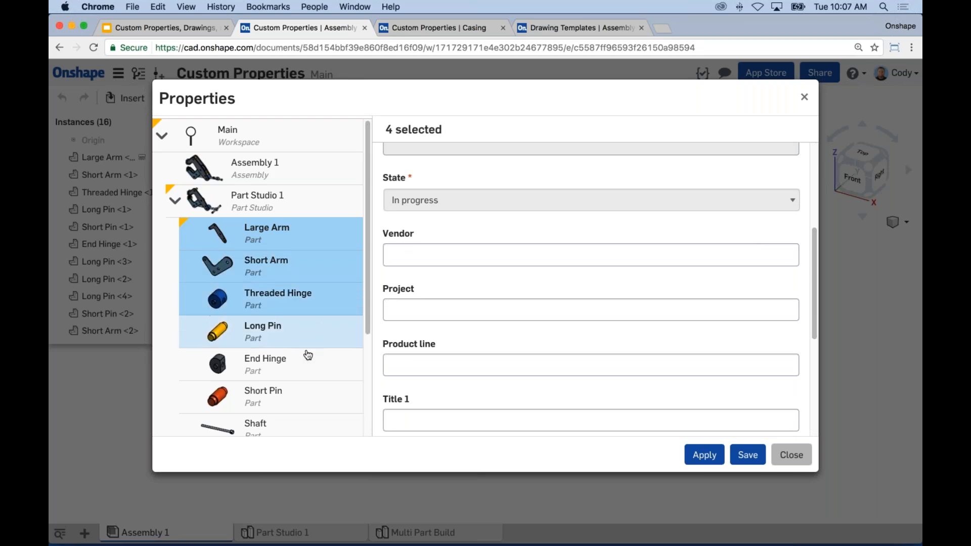
click(308, 329)
click(307, 365)
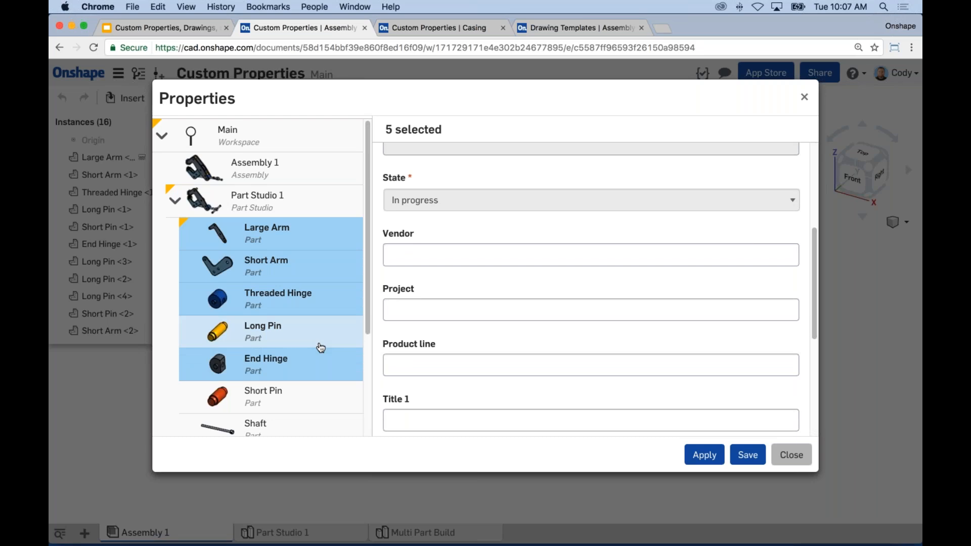
click(392, 256)
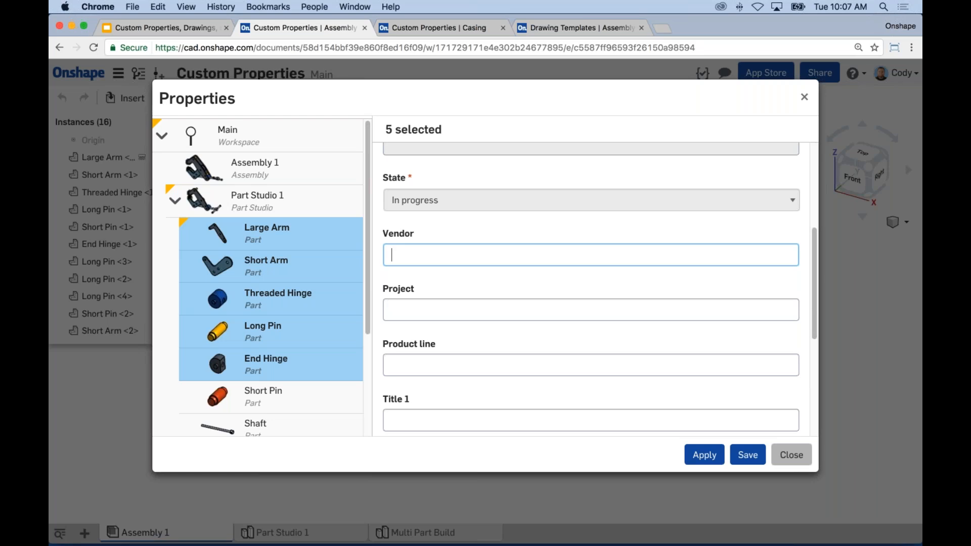
text(Enterprise)
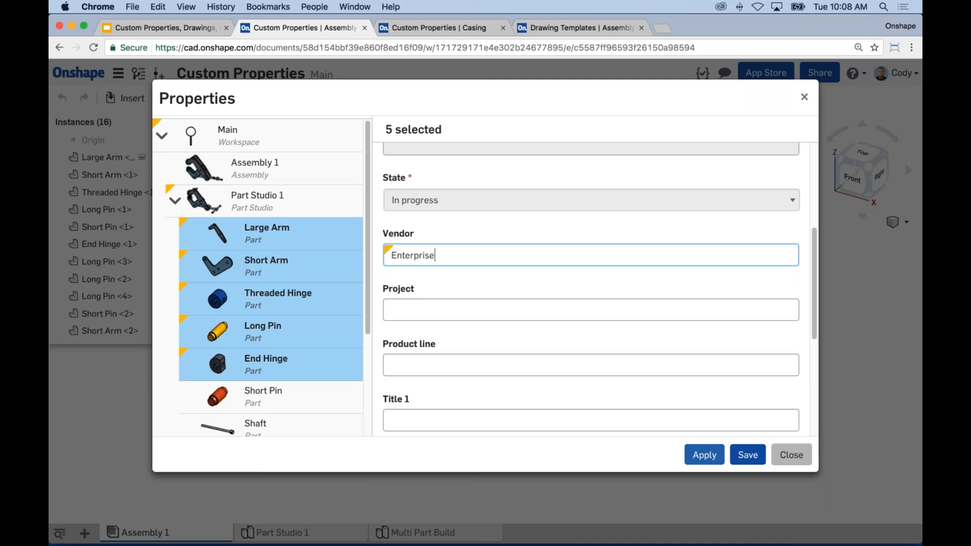
Step: Apply the Enterprise vendor to the five parts and close the Properties dialog
click(715, 459)
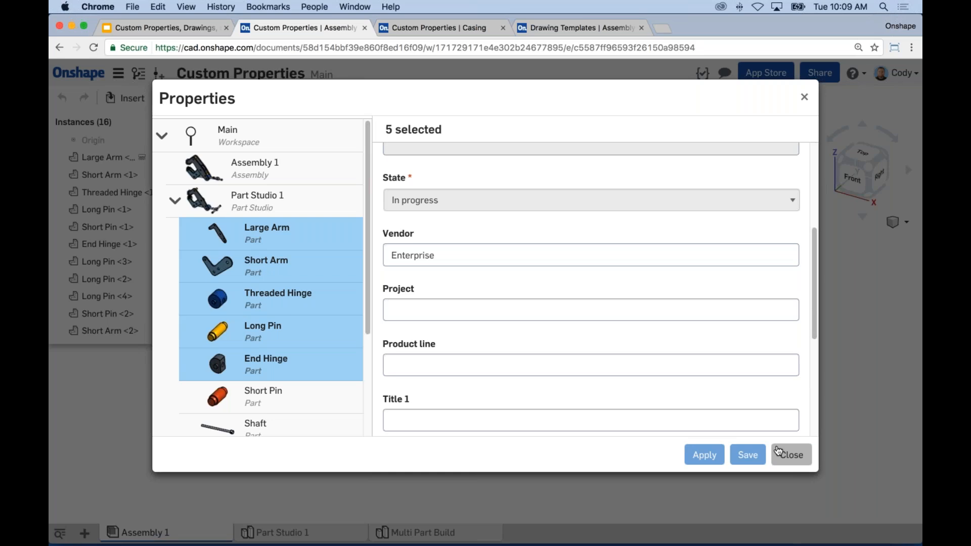
click(781, 454)
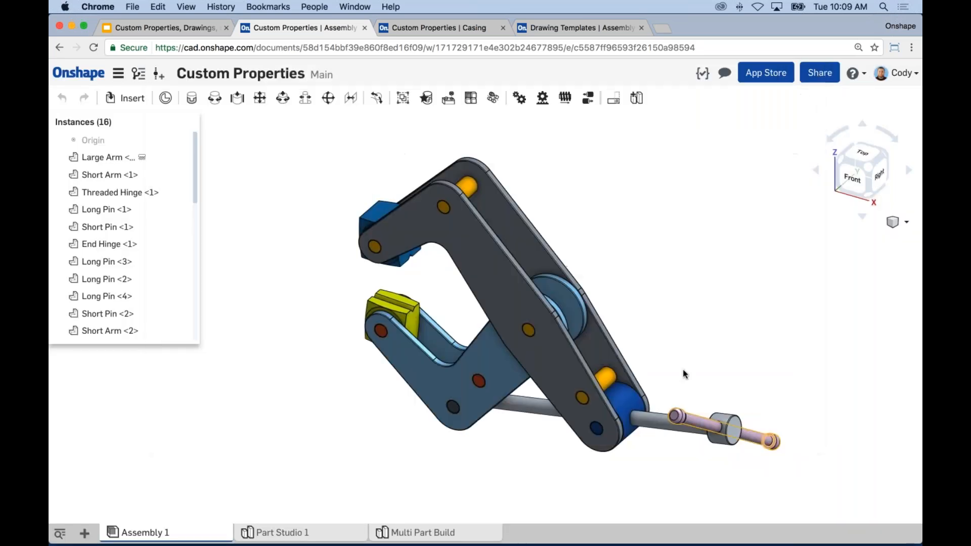
middle_drag(652, 308, 644, 306)
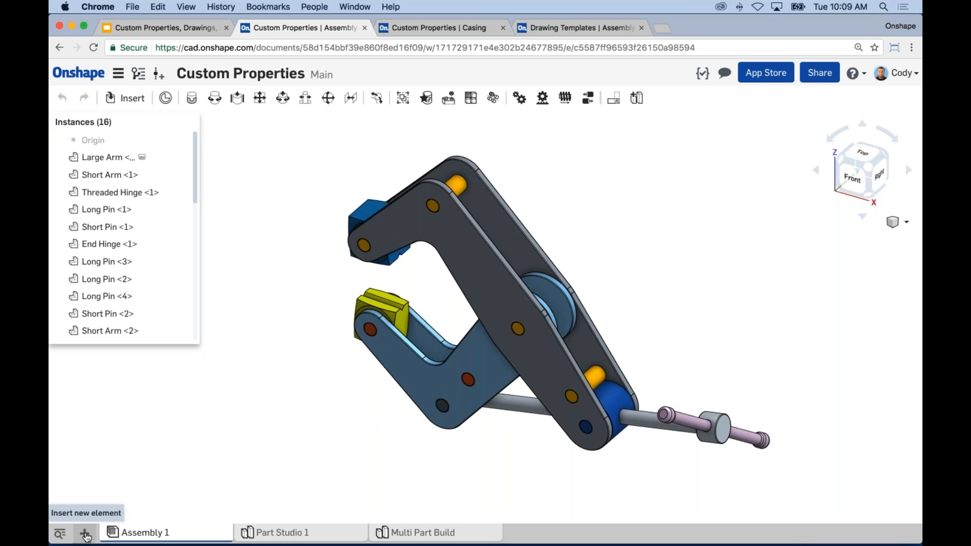
Step: Create Drawing 1 and place a front view of Part Studio 1's Large Arm on the sheet
click(86, 533)
click(131, 473)
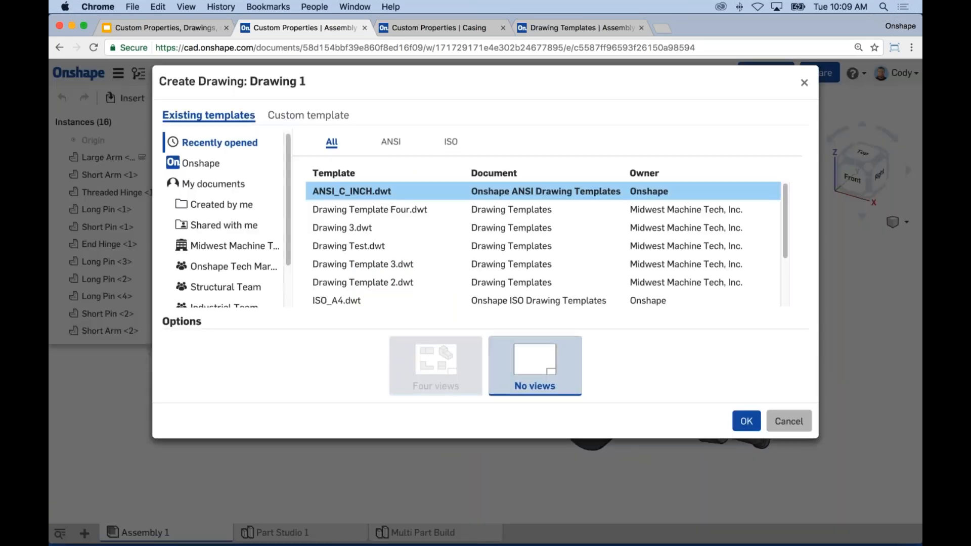
click(747, 423)
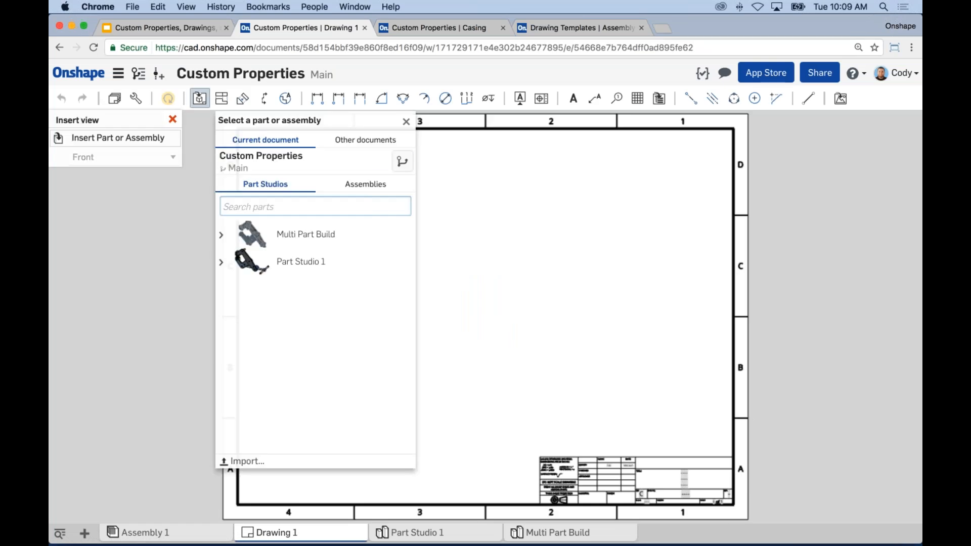
click(221, 262)
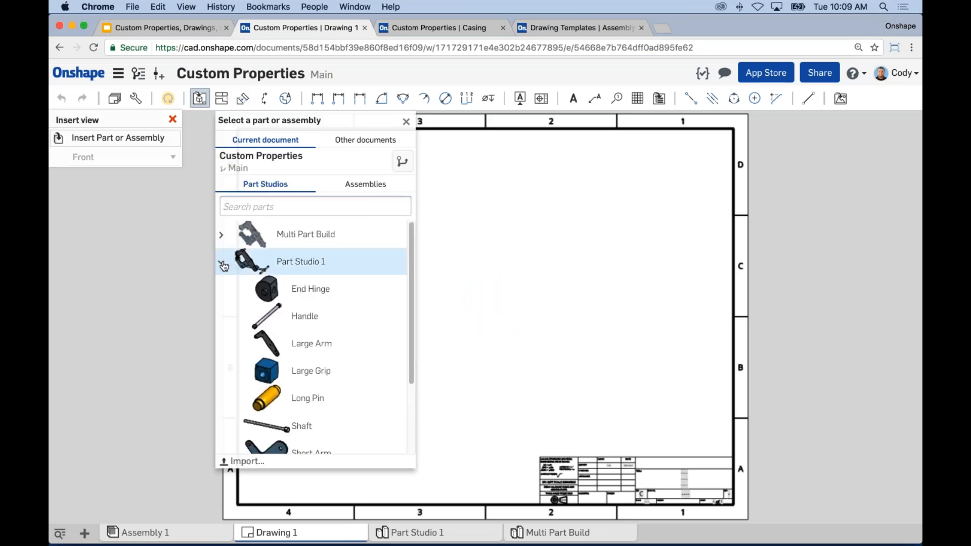
click(337, 347)
click(414, 331)
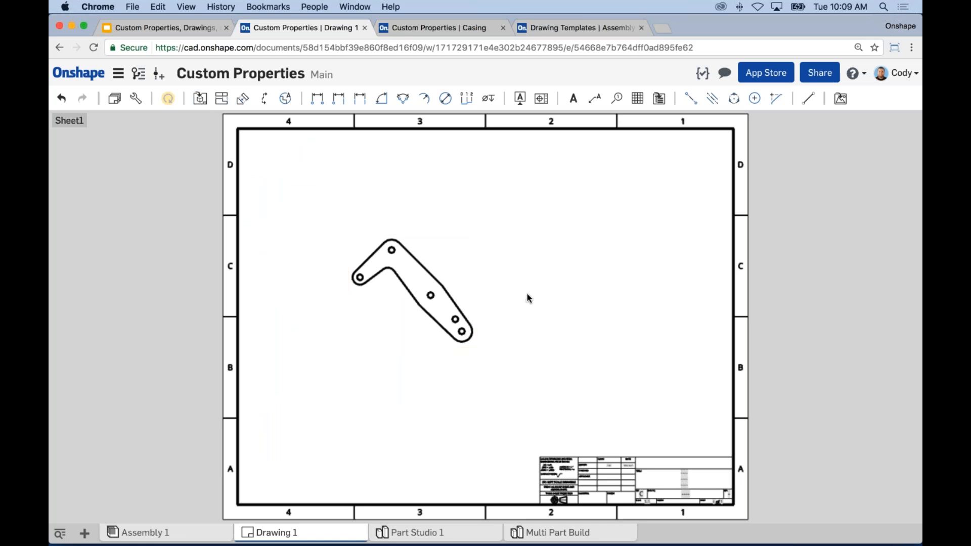
Step: Open the sheet properties and cancel without changing anything
right_click(558, 264)
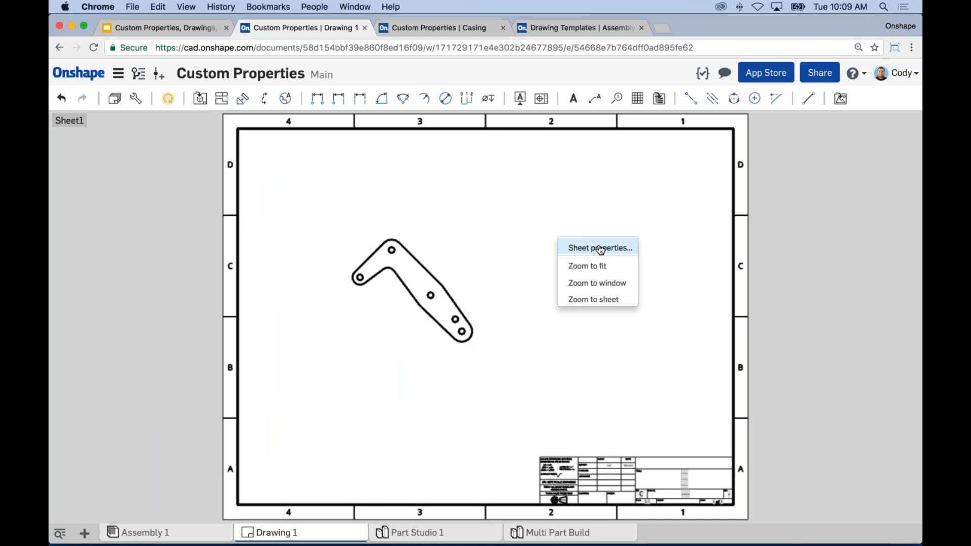
click(600, 248)
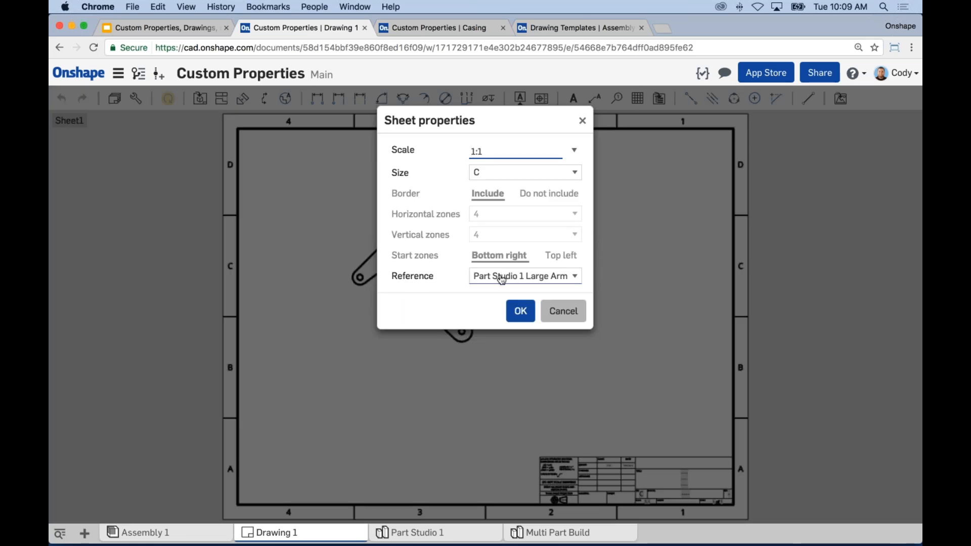
click(563, 310)
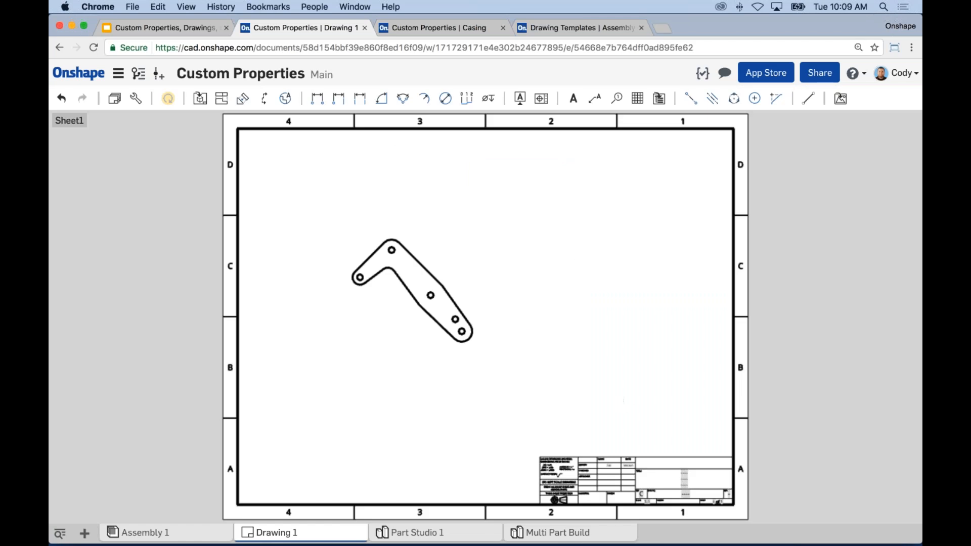
Step: Add a note box above the title block holding the Name property, aligned Middle and Center
click(573, 98)
scroll(665, 398, up, 1)
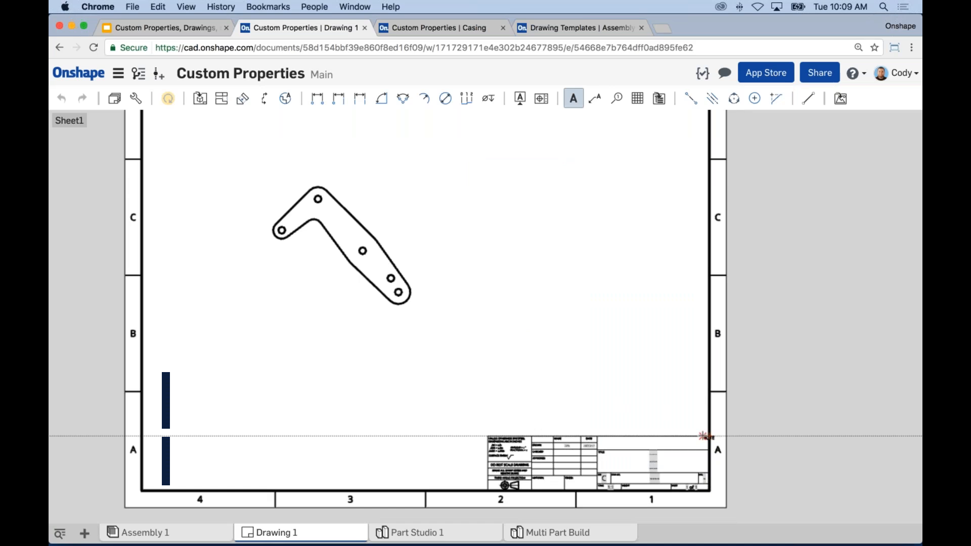
drag(708, 436, 580, 390)
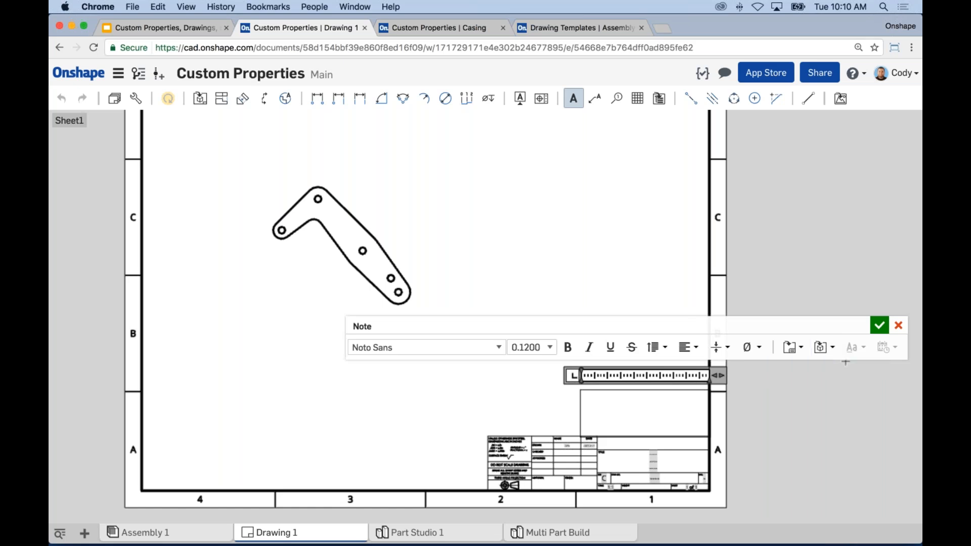
click(833, 353)
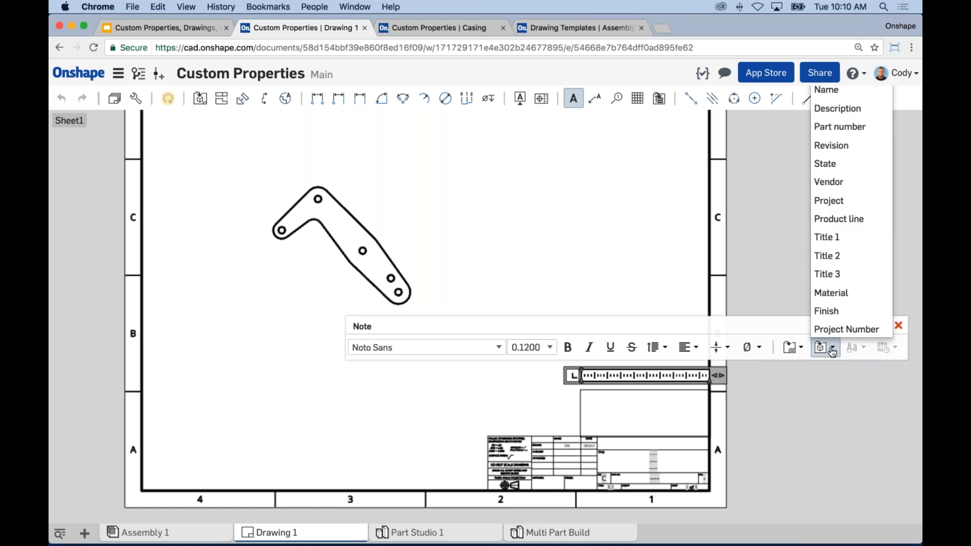
click(835, 91)
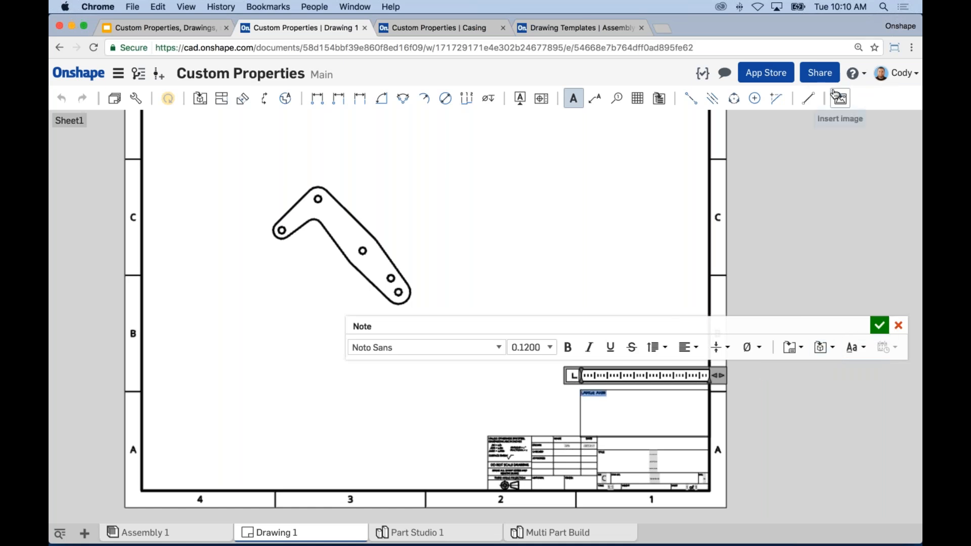
click(730, 350)
click(729, 386)
click(690, 347)
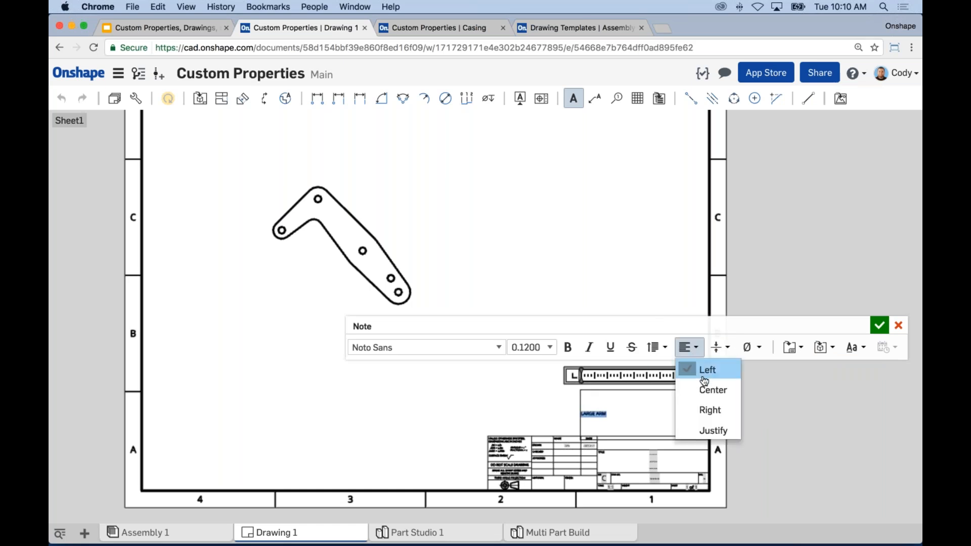
click(707, 387)
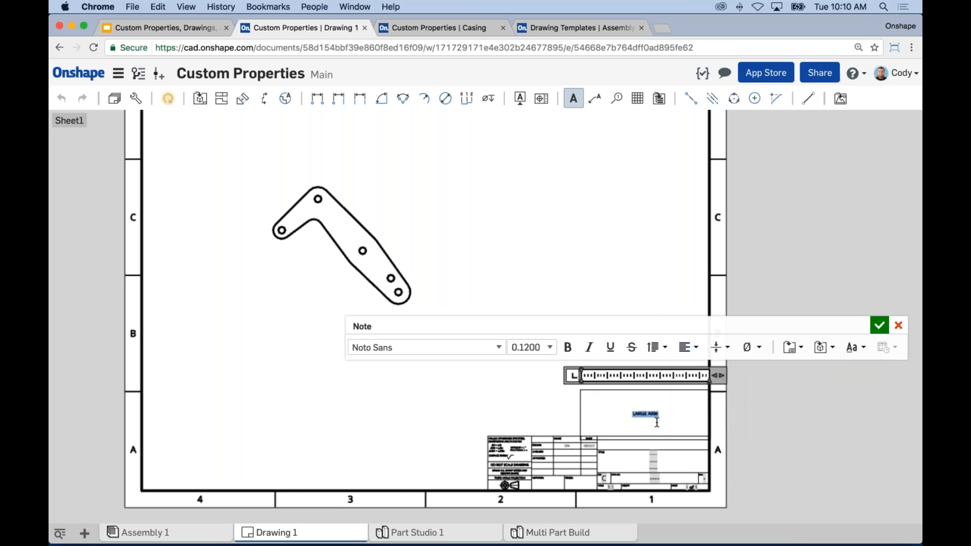
click(879, 326)
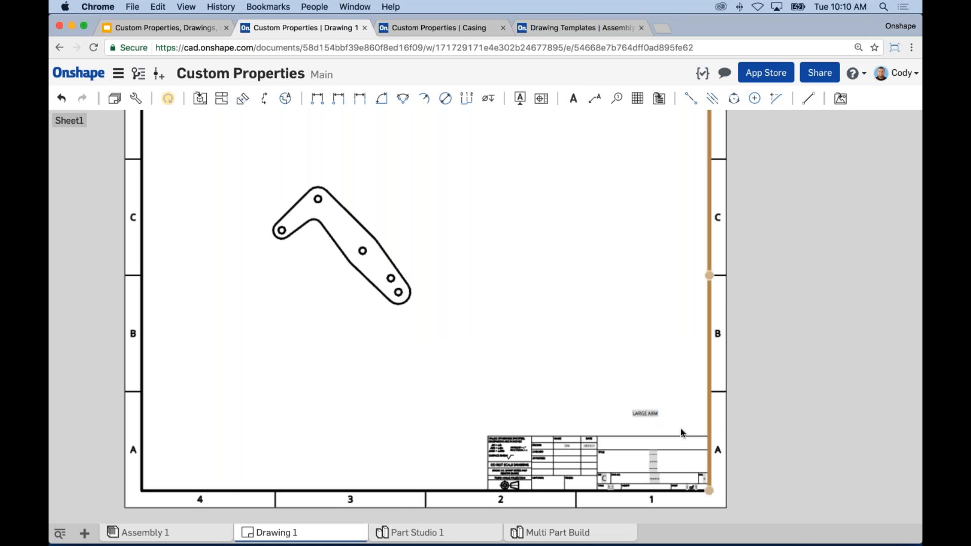
Step: Zoom in on the LARGE ARM note, then zoom back out to the full drawing sheet
scroll(643, 418, up, 5)
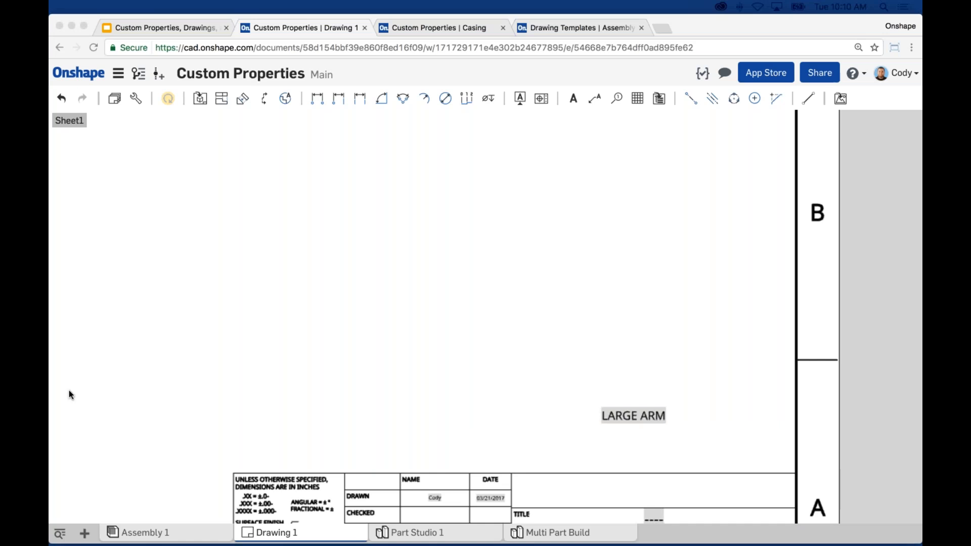
click(486, 308)
scroll(486, 305, down, 5)
mouse_move(470, 280)
middle_down()
mouse_move(523, 335)
mouse_move(577, 332)
middle_up()
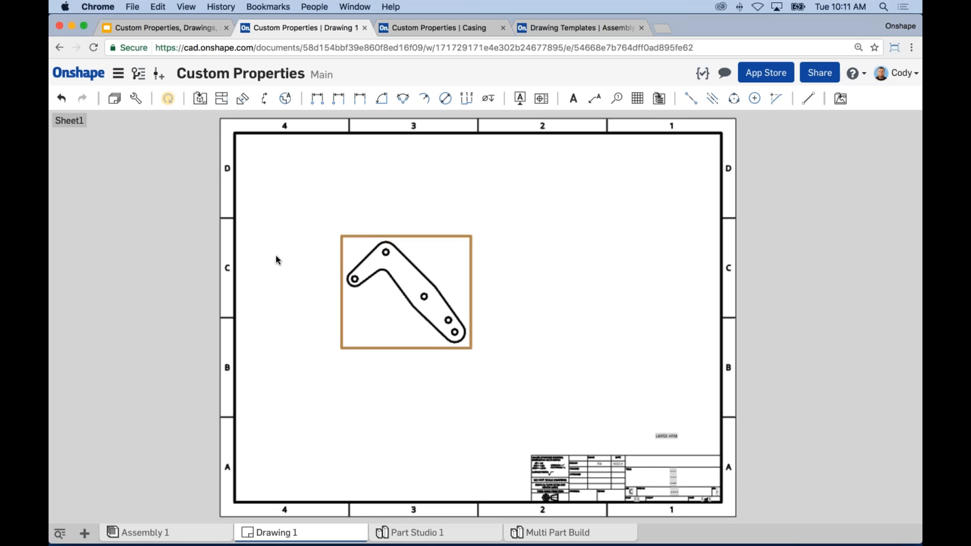
click(138, 74)
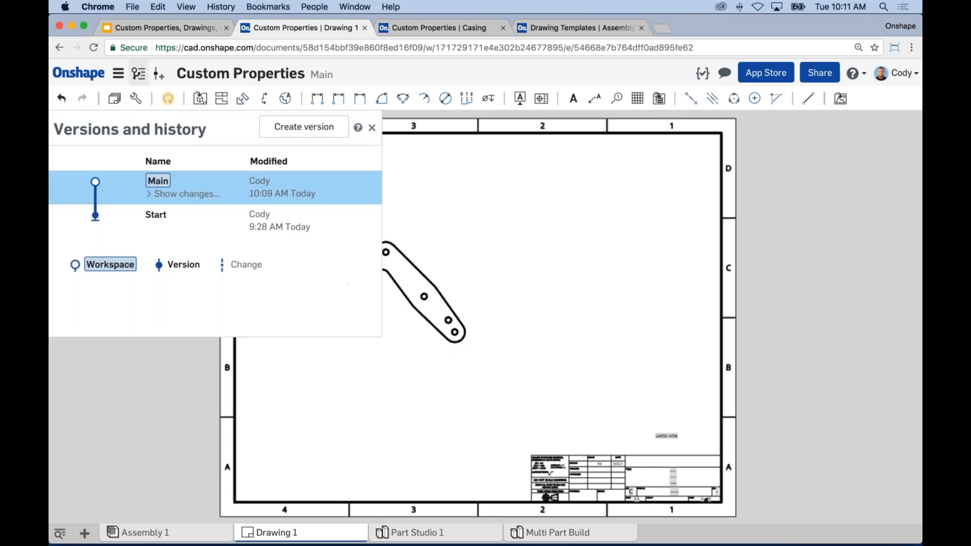
click(175, 194)
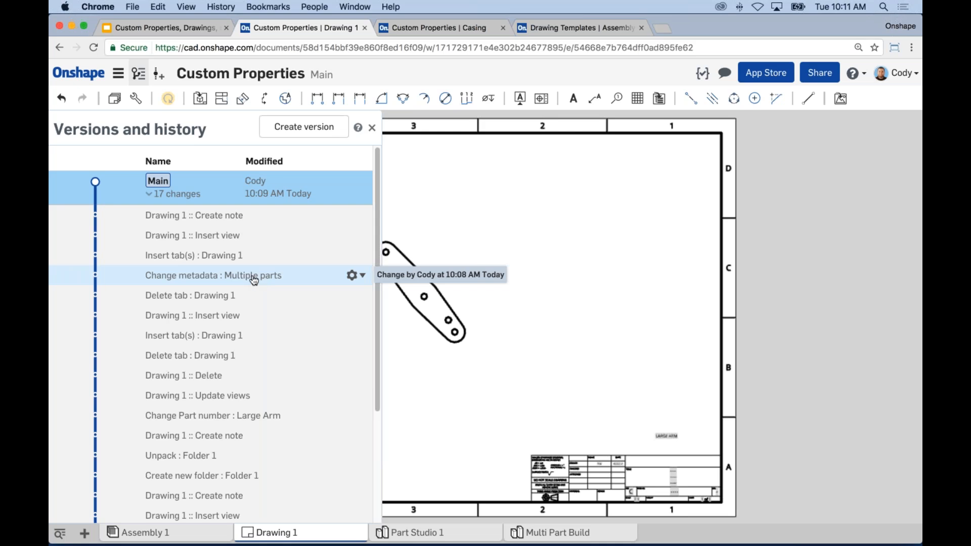
click(372, 127)
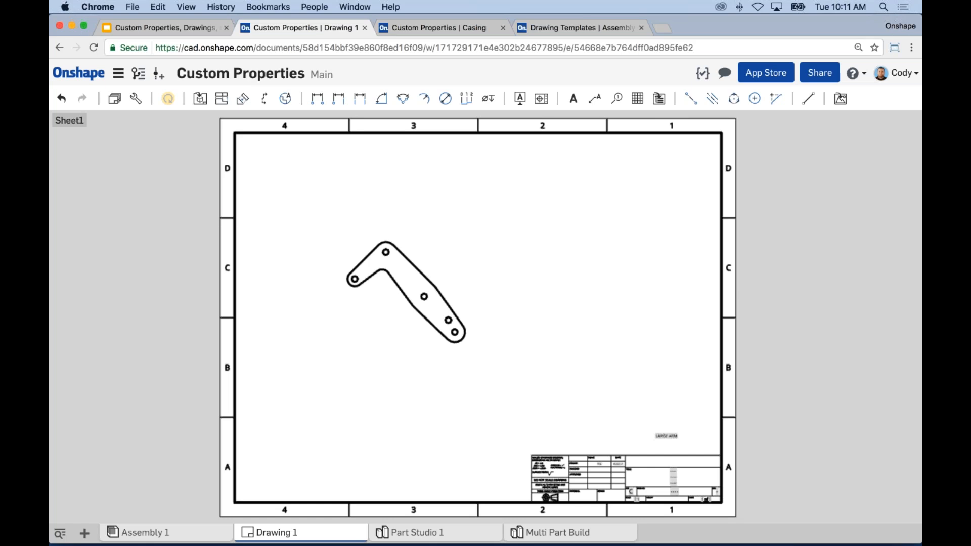
Step: Close the versions and history panel and open Workspace properties
click(139, 73)
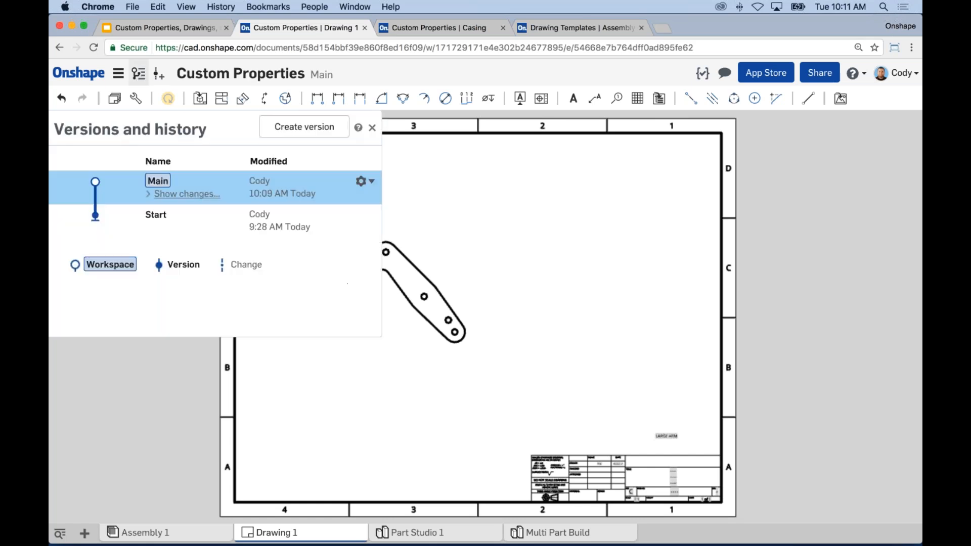
click(372, 128)
click(127, 81)
click(177, 177)
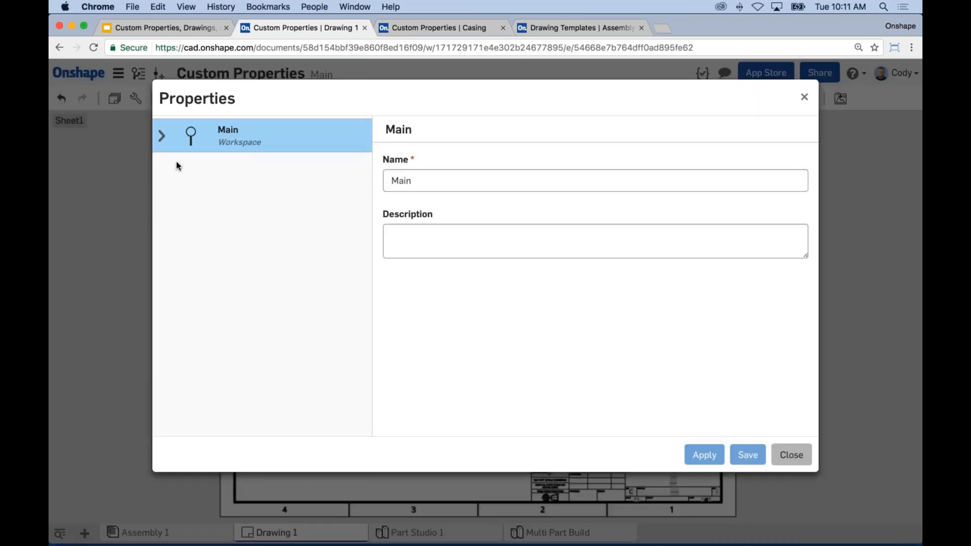
Step: Review Large Arm's properties under Main > Part Studio 1, then start a new version of Main
click(162, 136)
click(175, 201)
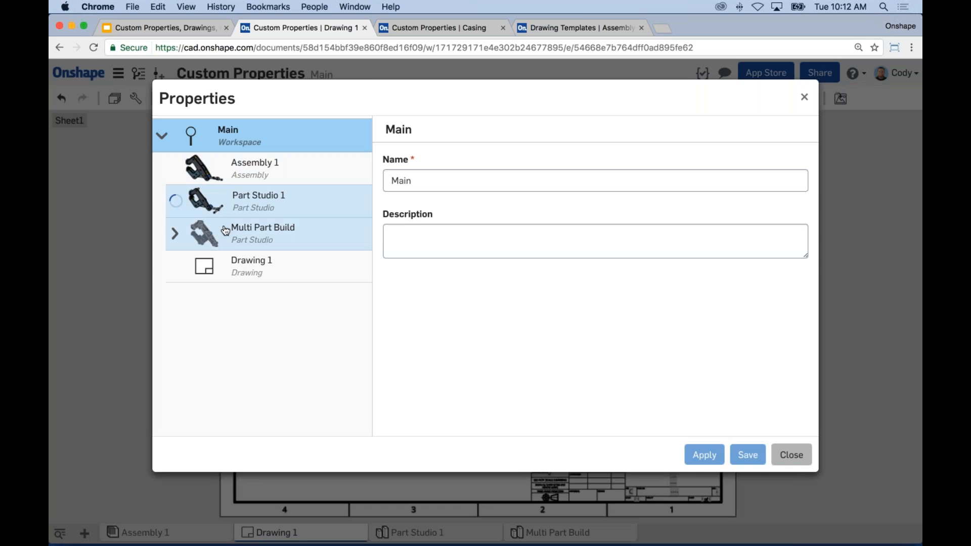
click(259, 240)
drag(816, 249, 815, 299)
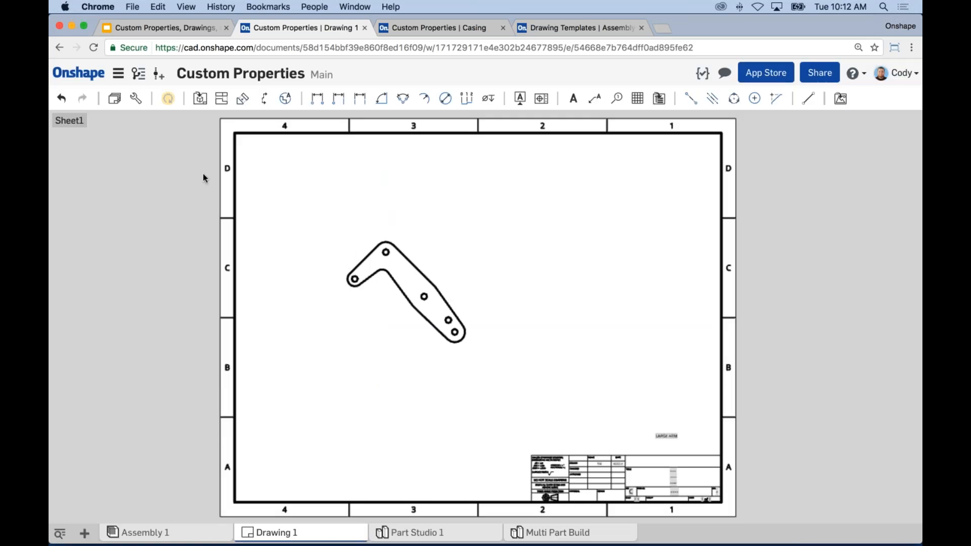
click(159, 74)
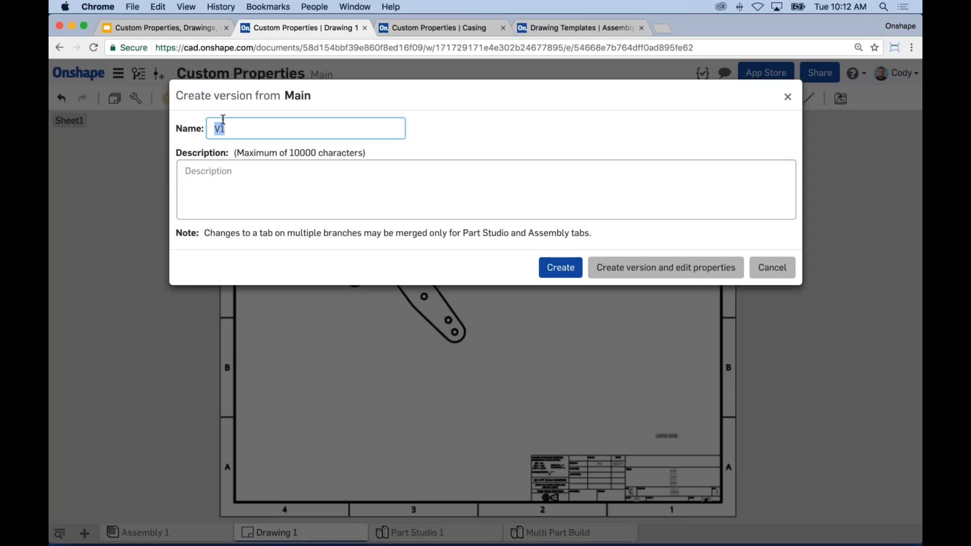
Step: Create the version and show the Large Grip part's properties under V1's Part Studio 1
click(620, 269)
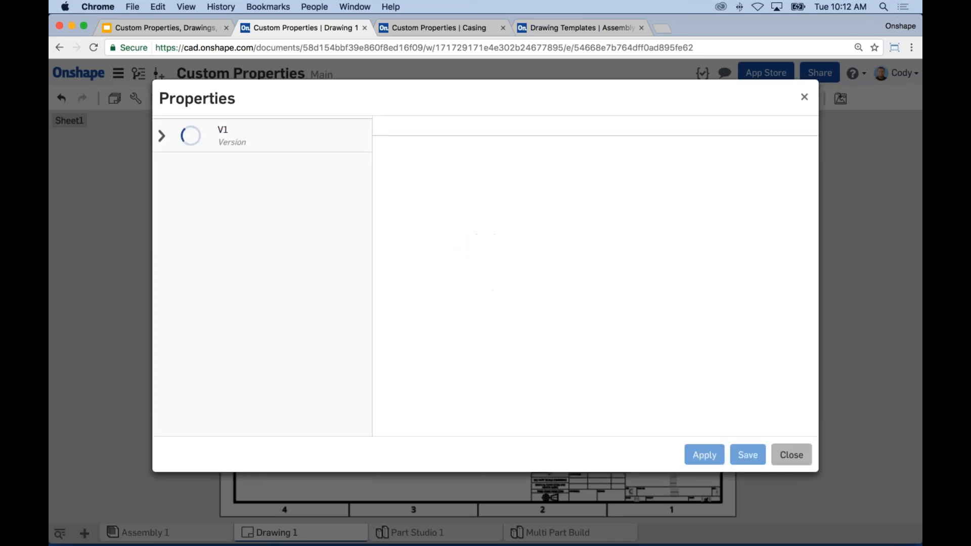
click(162, 136)
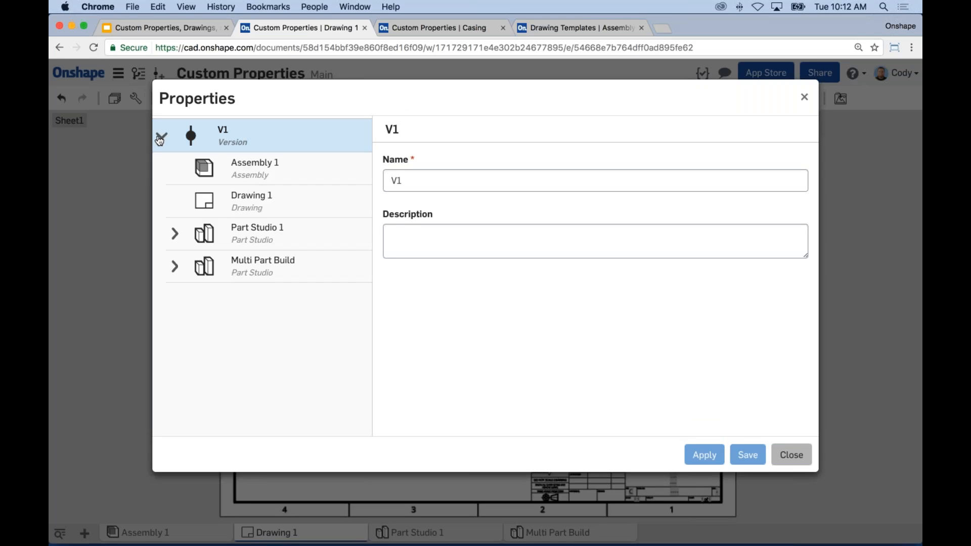
click(175, 234)
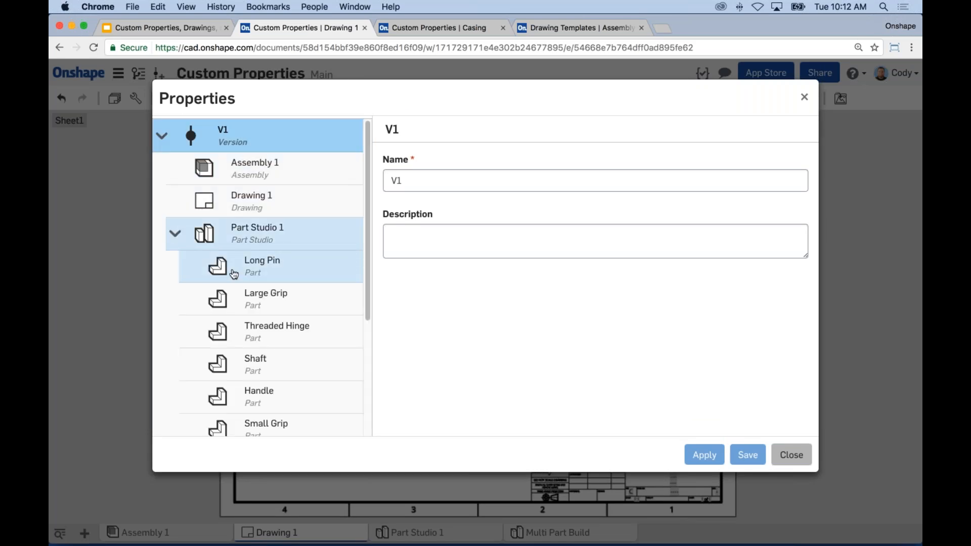
click(267, 304)
Step: Leave Large Grip's State as In progress and close the Properties window
scroll(488, 264, down, 3)
click(434, 321)
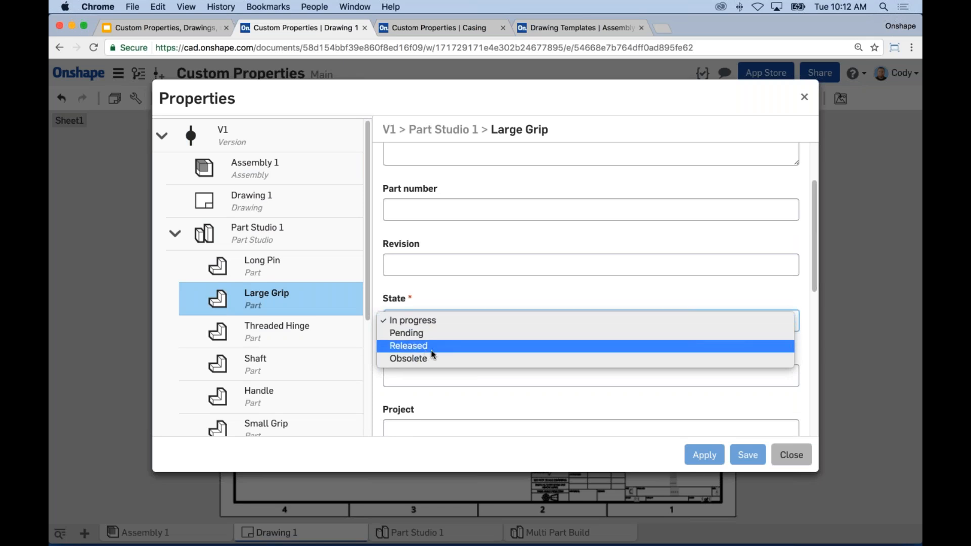
click(471, 304)
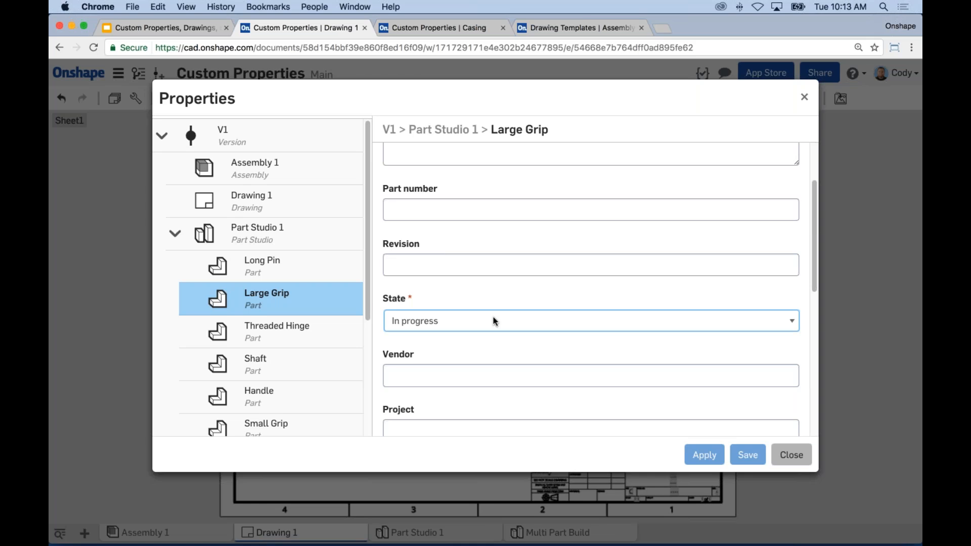
click(792, 455)
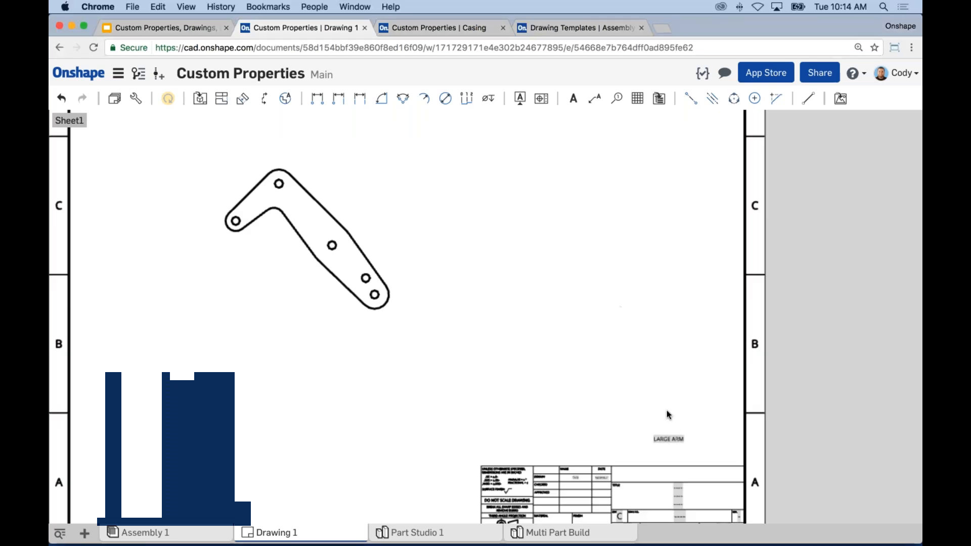
scroll(662, 414, up, 2)
Step: Confirm in Sheet properties that the reference is Part Studio 1 Large Arm, changing nothing
scroll(635, 332, up, 2)
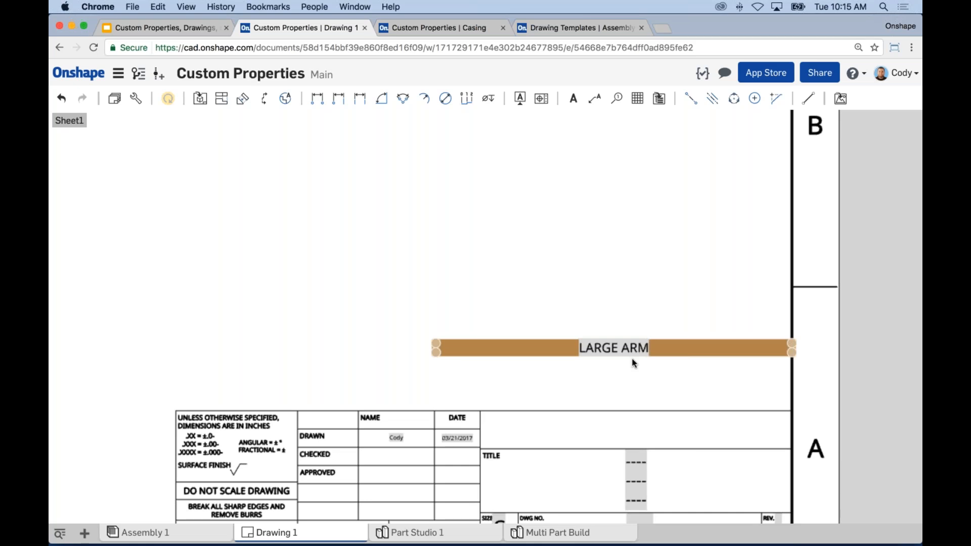
right_click(455, 150)
click(480, 163)
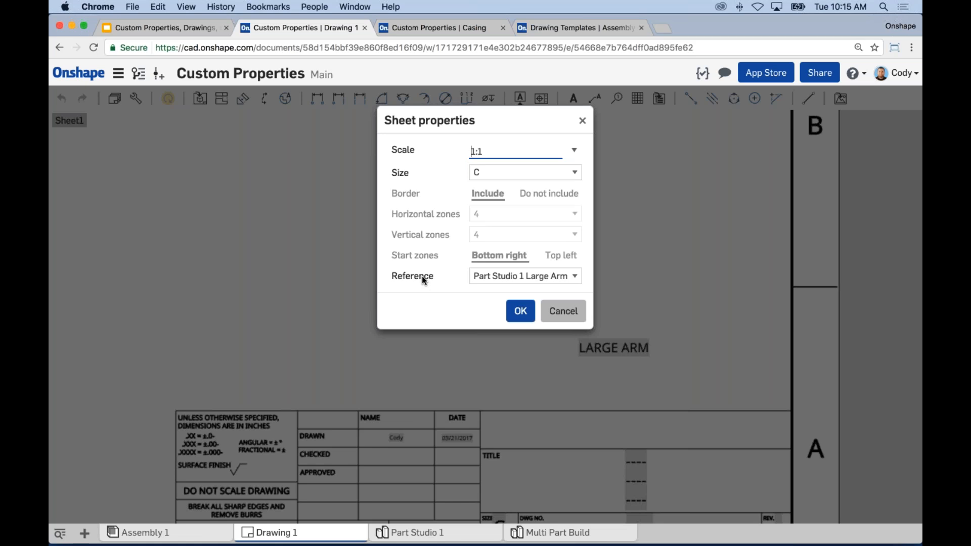
click(478, 276)
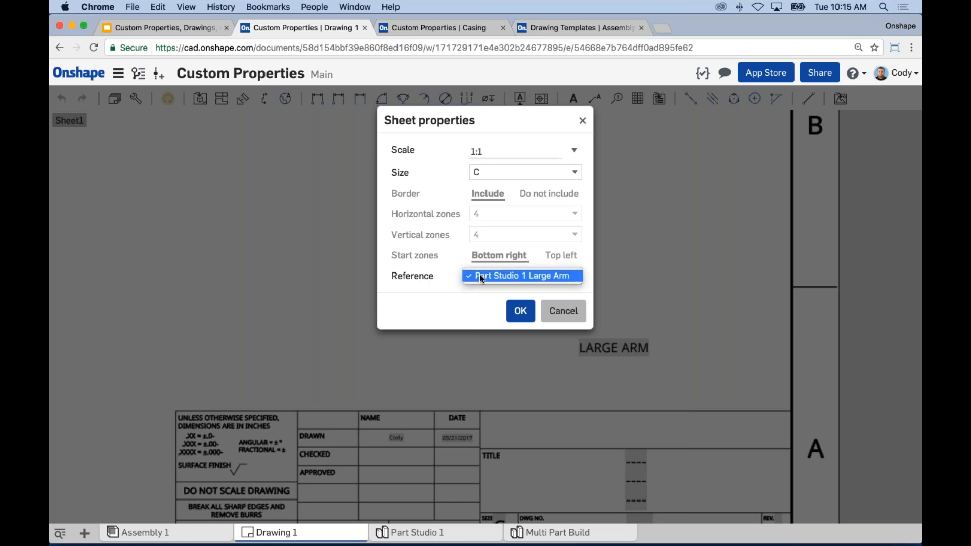
click(442, 274)
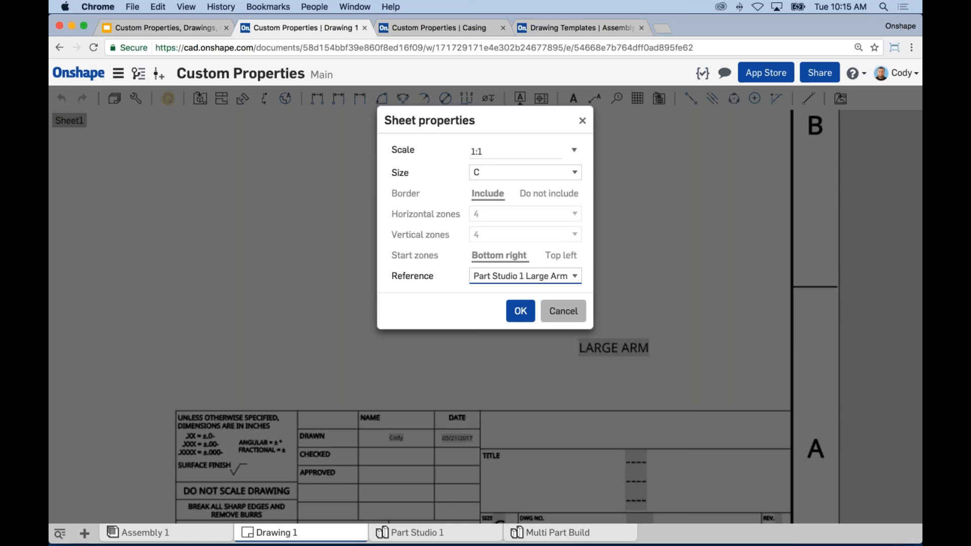
click(553, 310)
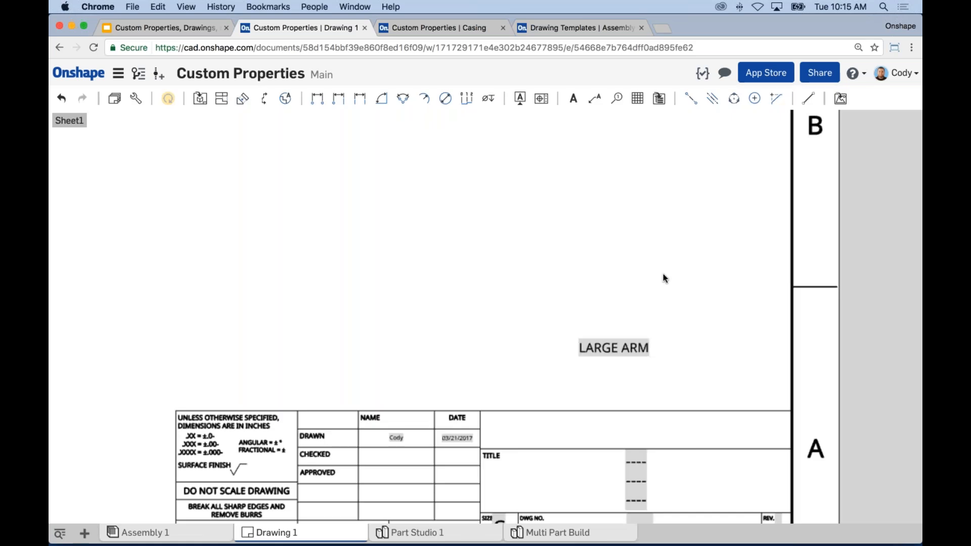
Step: Place a new note box just above the LARGE ARM label
scroll(663, 274, down, 8)
scroll(646, 318, down, 2)
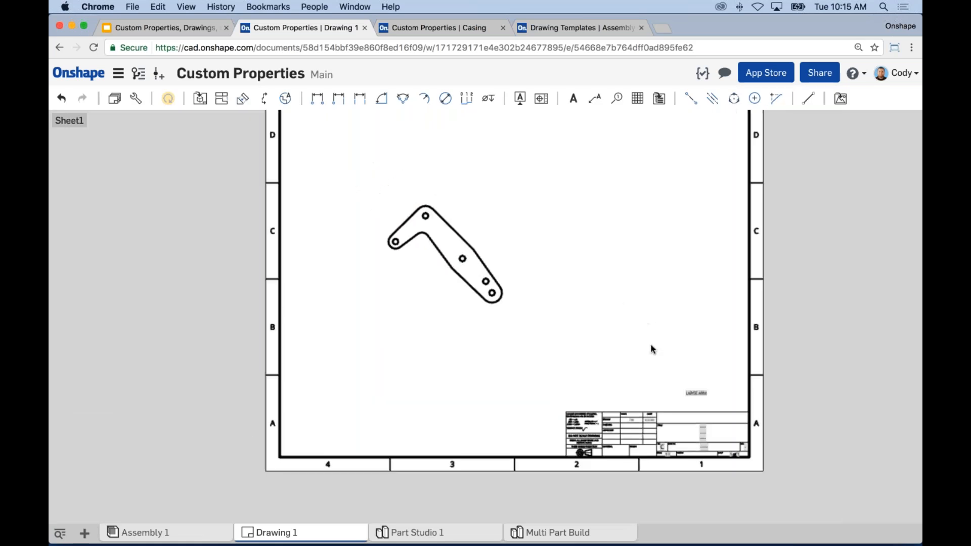
click(575, 104)
drag(675, 358, 718, 369)
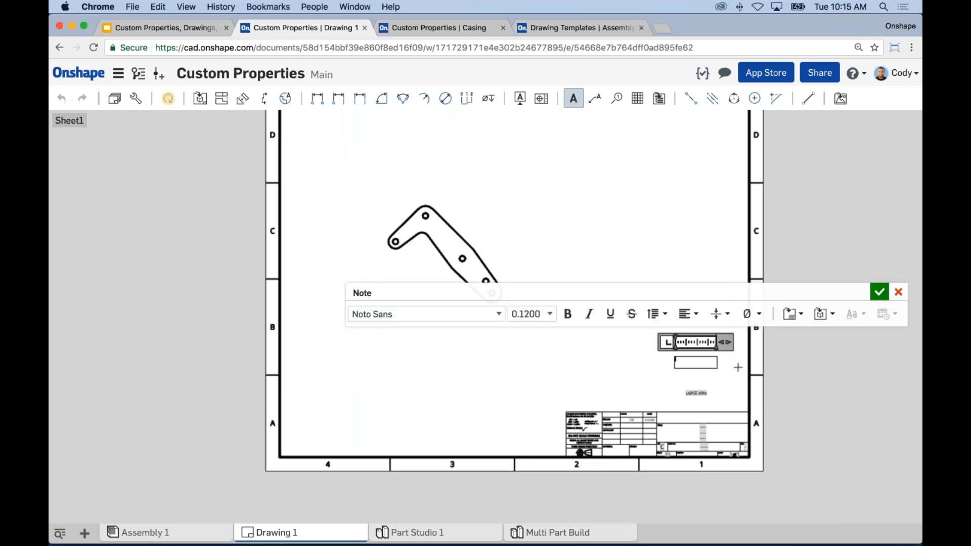
Step: Insert the Project Number sheet reference property into the note
click(833, 319)
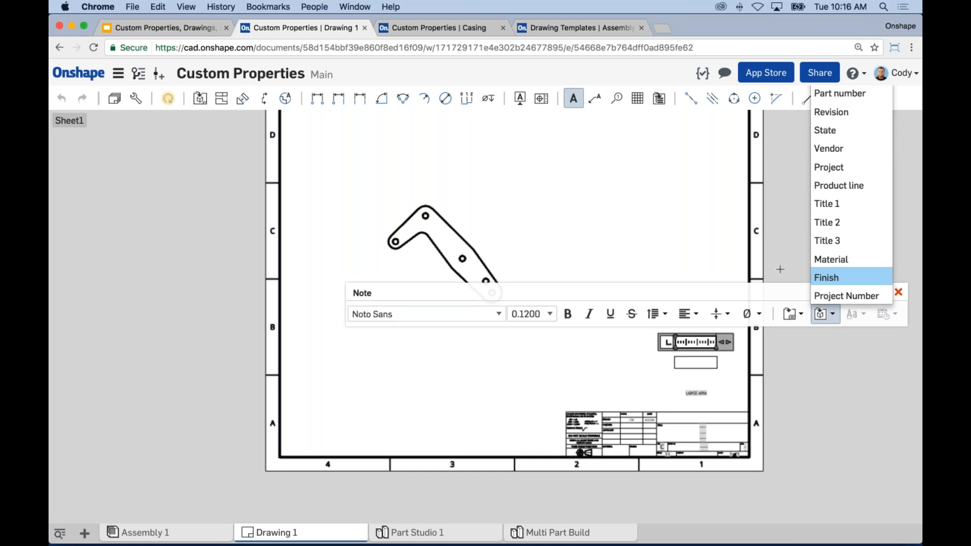
click(889, 295)
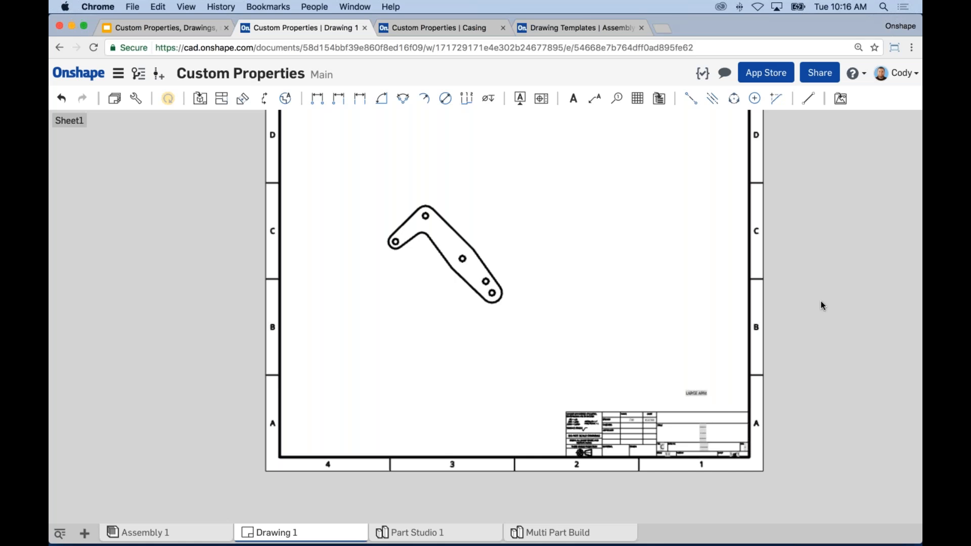
Step: Fit the whole sheet in view, then bring up the Drawing 1 tab's context menu
scroll(617, 350, down, 3)
mouse_move(602, 334)
middle_down()
mouse_move(586, 372)
mouse_move(576, 365)
middle_up()
scroll(585, 382, up, 1)
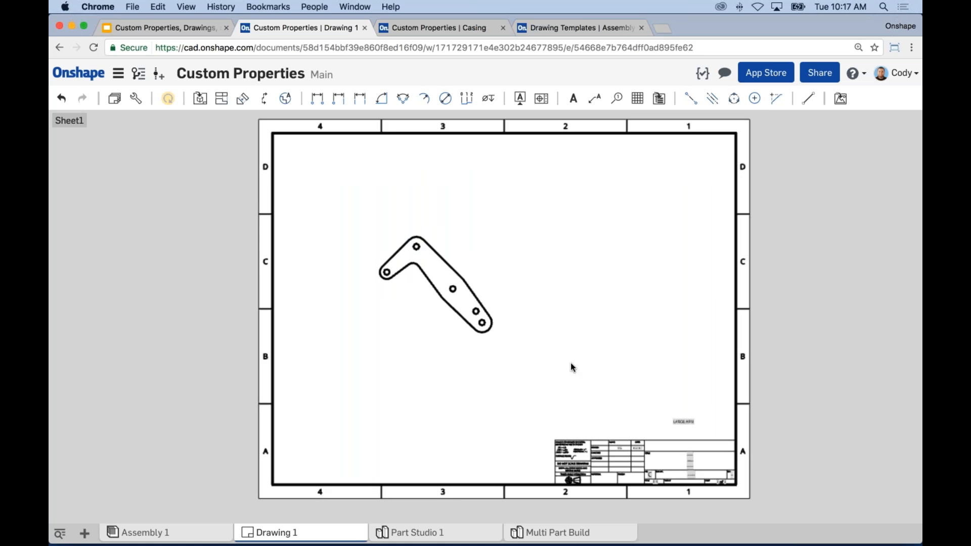
scroll(683, 429, up, 2)
scroll(563, 410, down, 2)
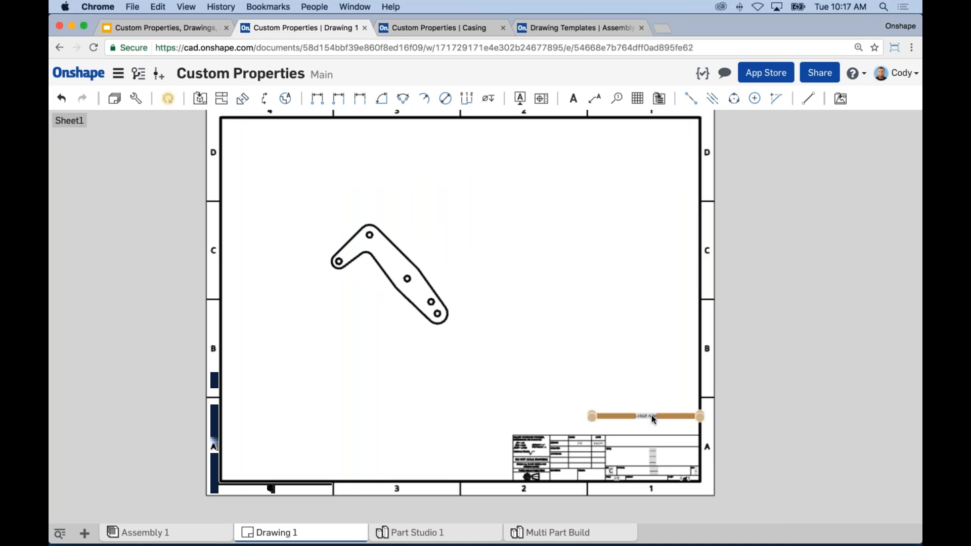
middle_drag(621, 320, 627, 339)
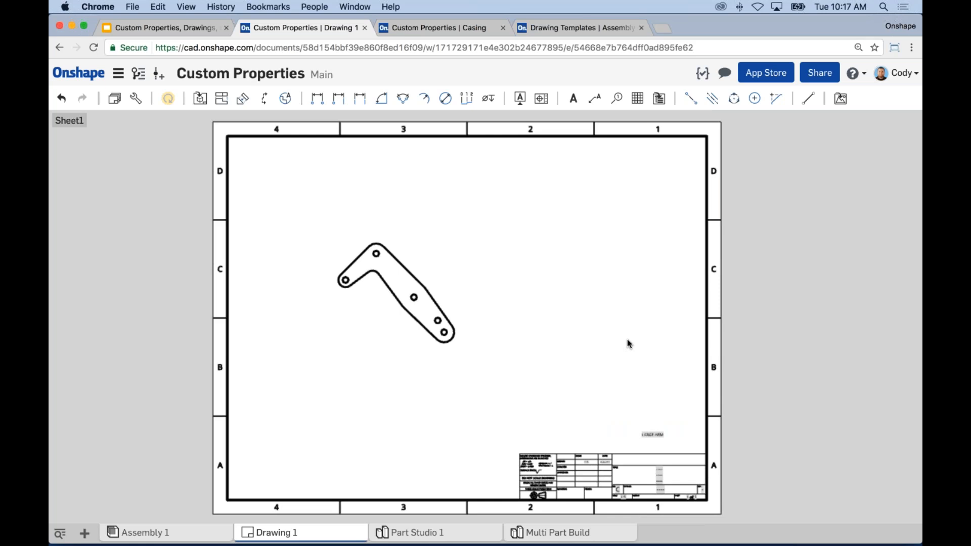
right_click(287, 535)
Step: Choose DWT as the export format and rename the file to Drawing Template
click(259, 499)
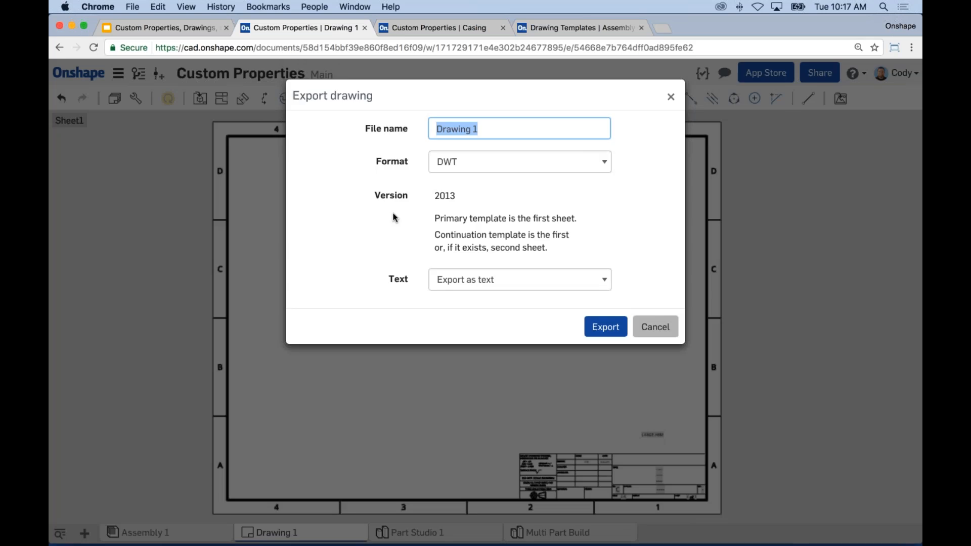
click(458, 163)
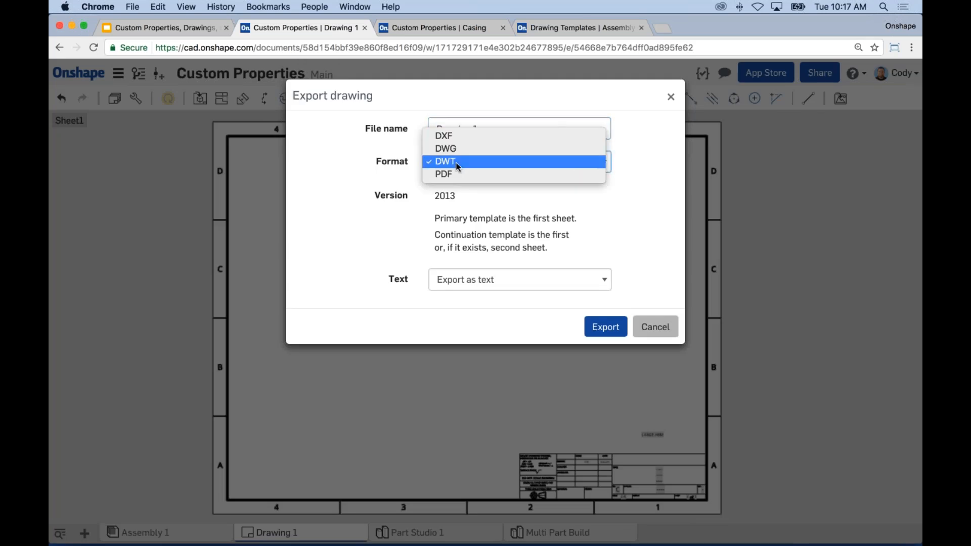
click(457, 162)
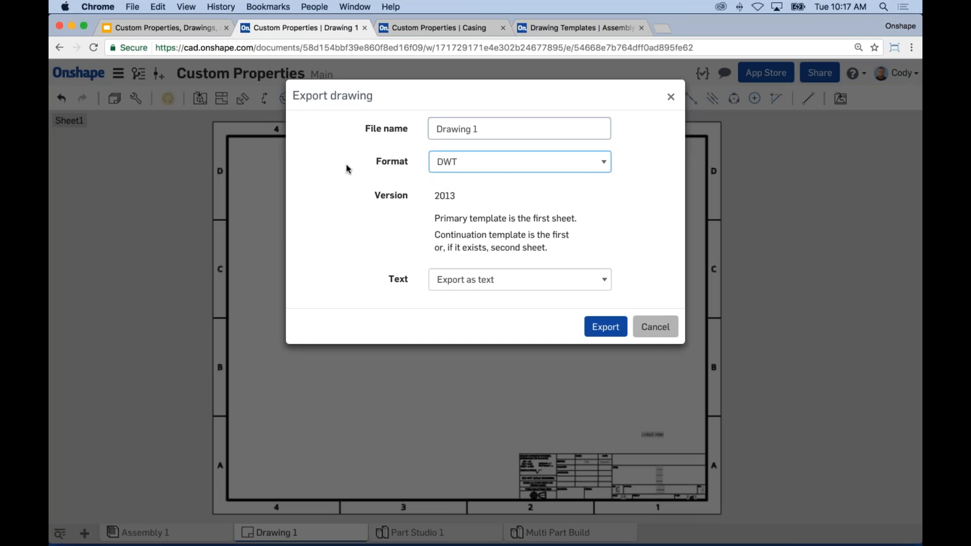
click(481, 129)
drag(477, 128, 474, 129)
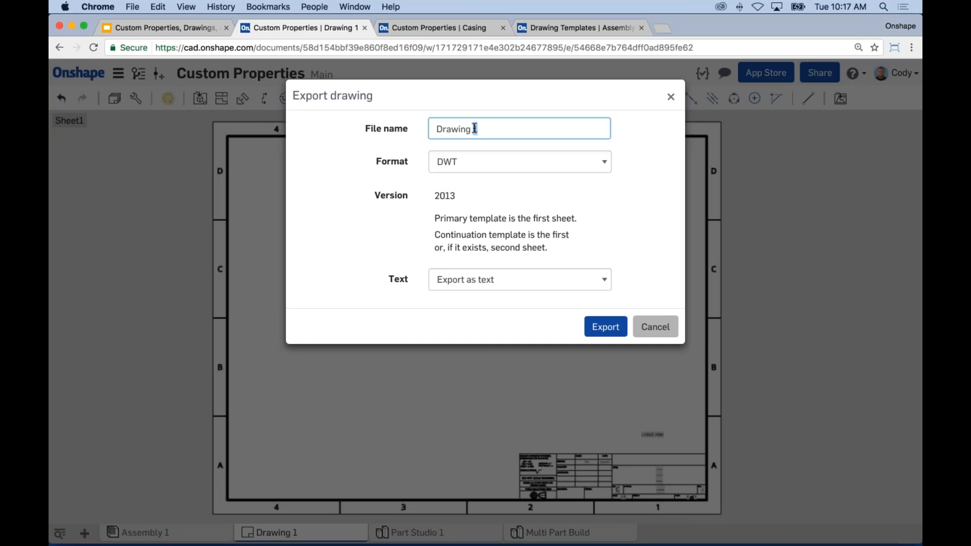
key(BackSpace)
text(Template)
Step: Keep Text set to Export as text and export Drawing Template.dwt
click(448, 277)
click(458, 268)
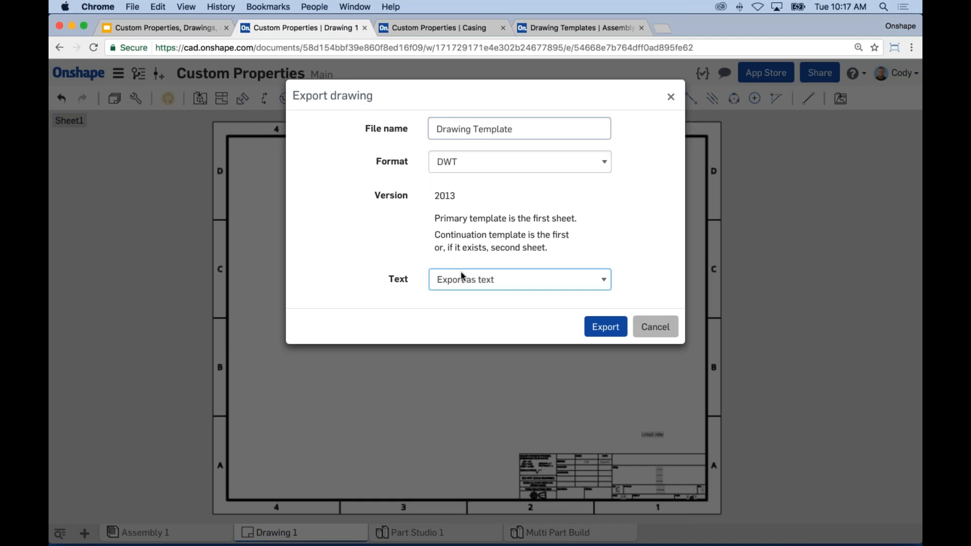
click(460, 273)
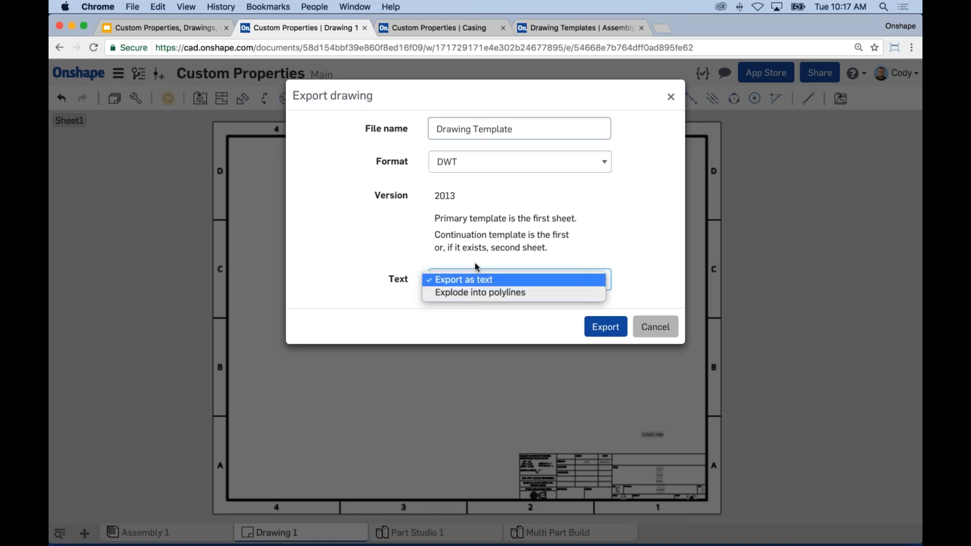
click(441, 278)
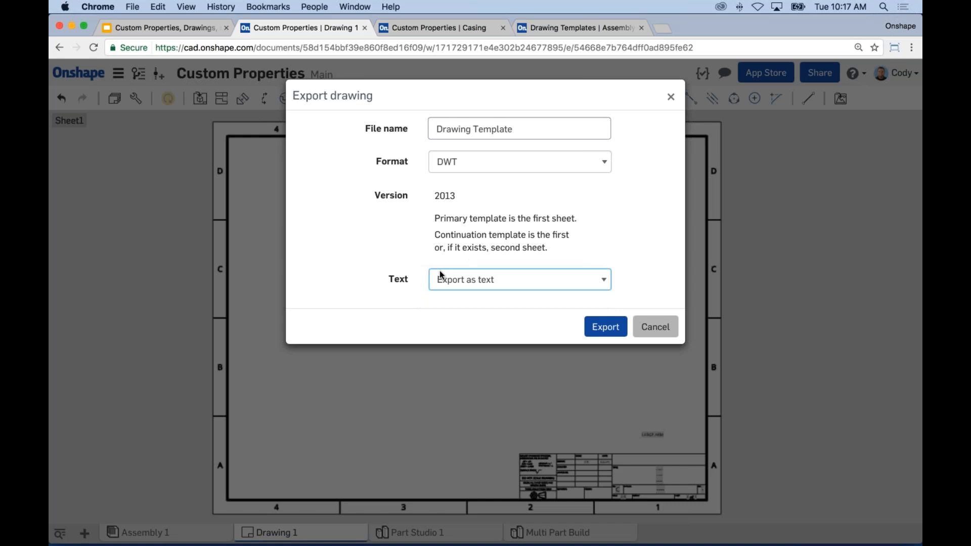
click(601, 328)
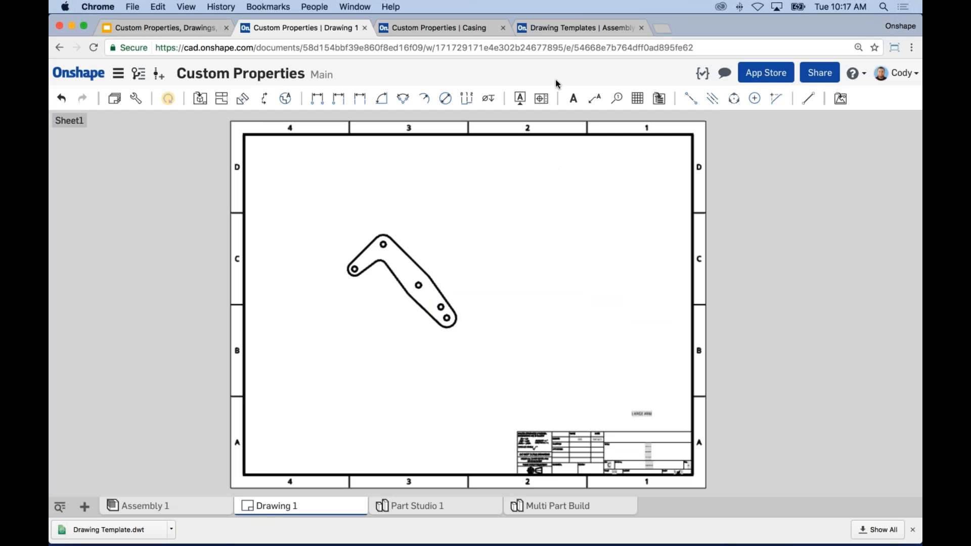
Step: From a new Onshape documents tab, create the private document 'Drawing Templates'
right_click(86, 75)
click(85, 76)
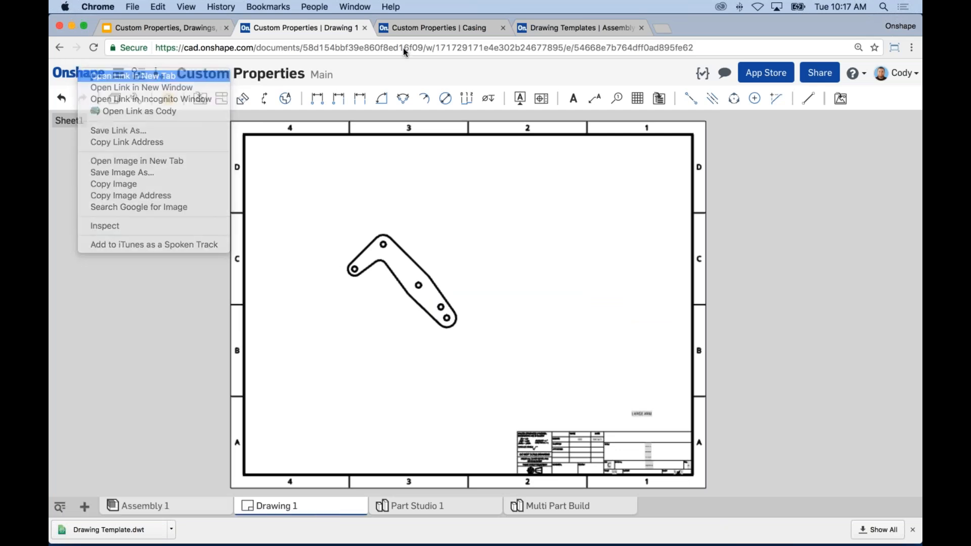
drag(392, 28, 293, 28)
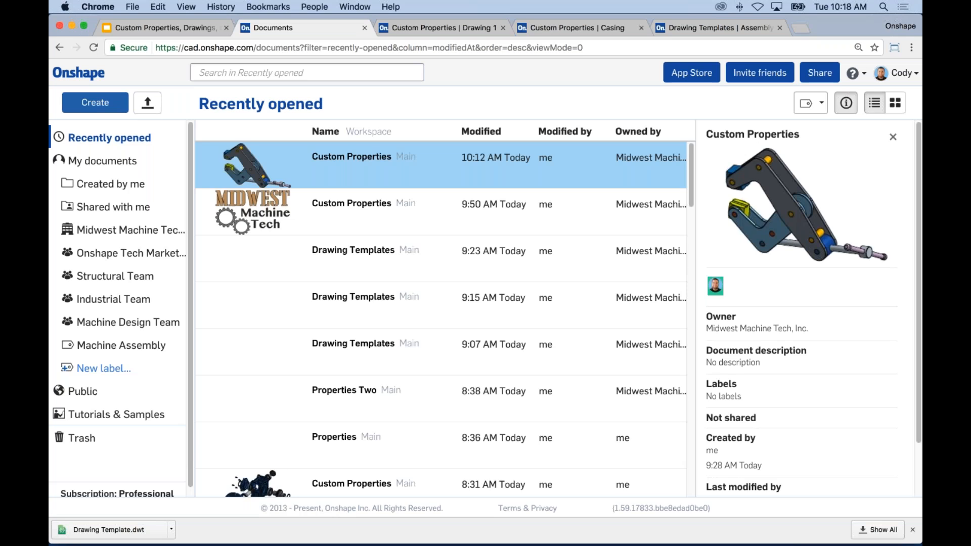
click(122, 116)
text(Drawing Templates)
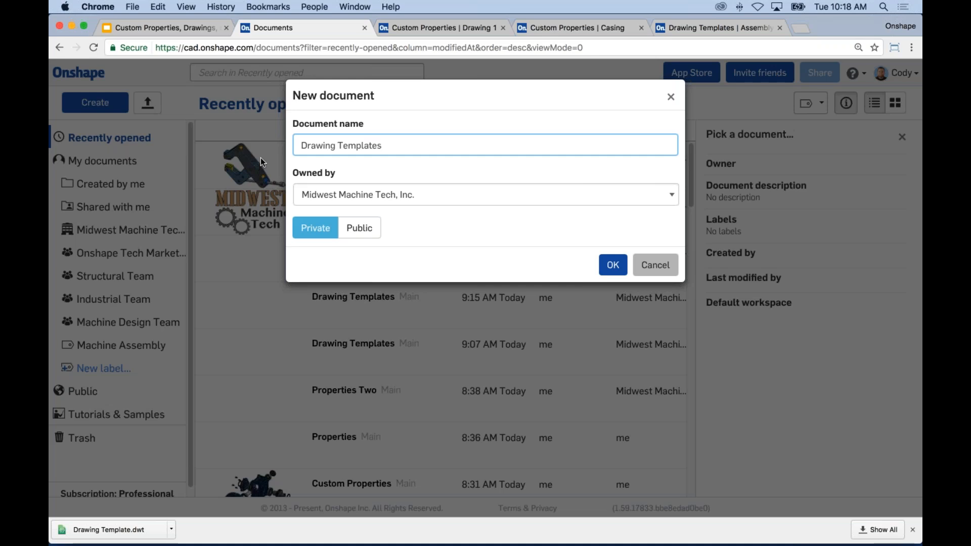
click(609, 267)
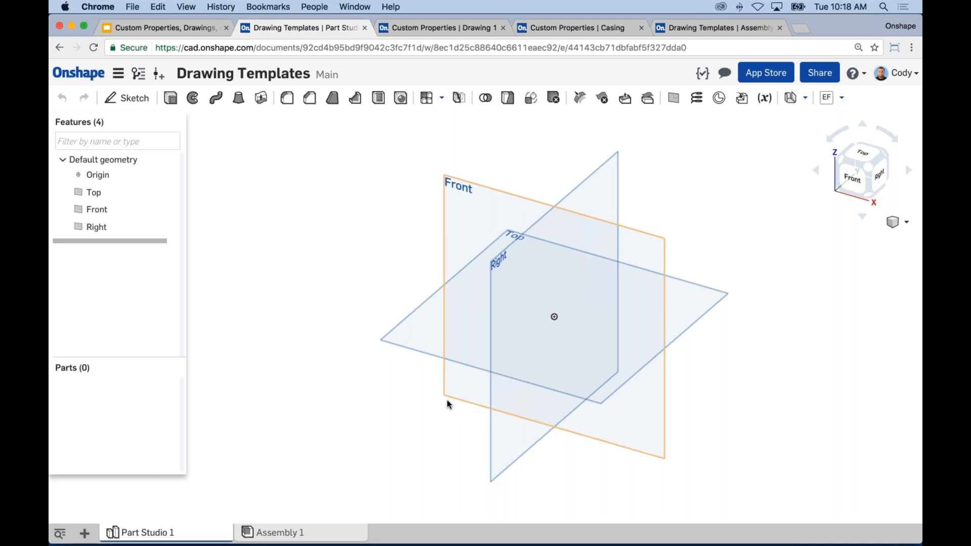
Step: Import Drawing Template.dwt from Downloads and dismiss the upload notifications
click(85, 535)
click(119, 509)
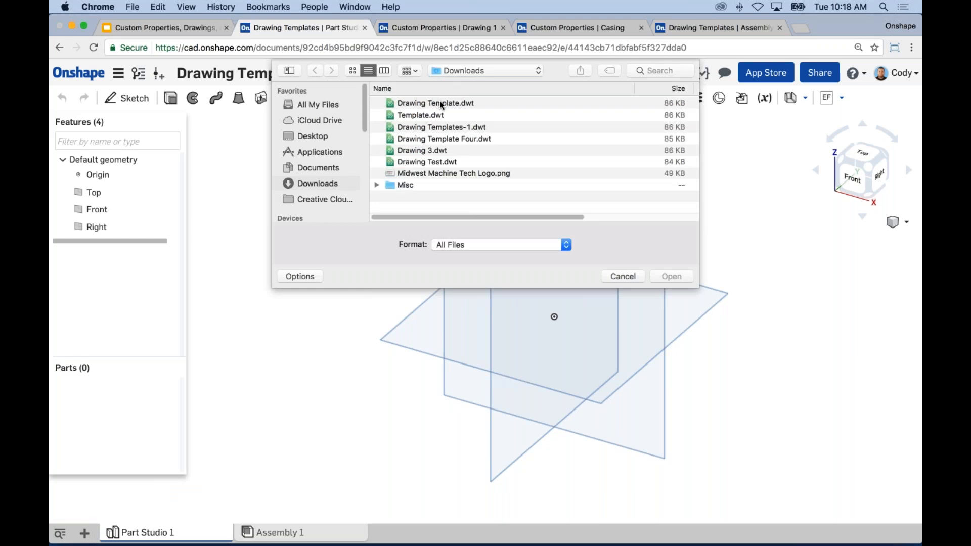
click(441, 104)
click(671, 276)
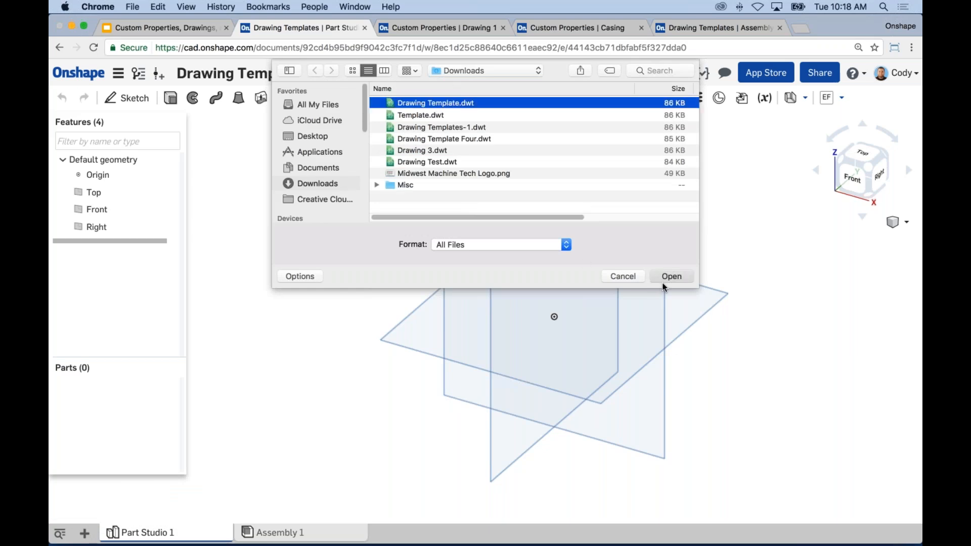
click(913, 127)
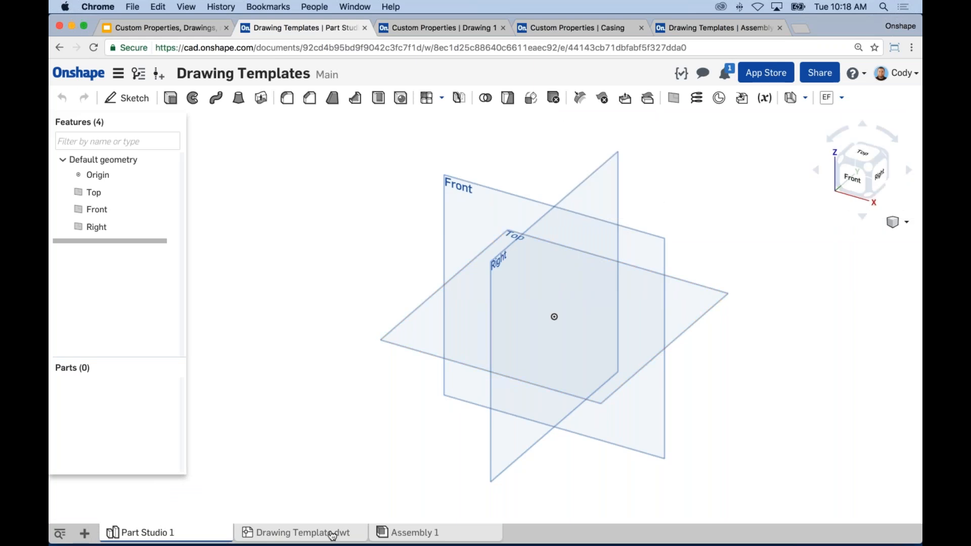
mouse_move(332, 534)
Step: Search the documents list for 'drawing template' and browse the results
click(79, 73)
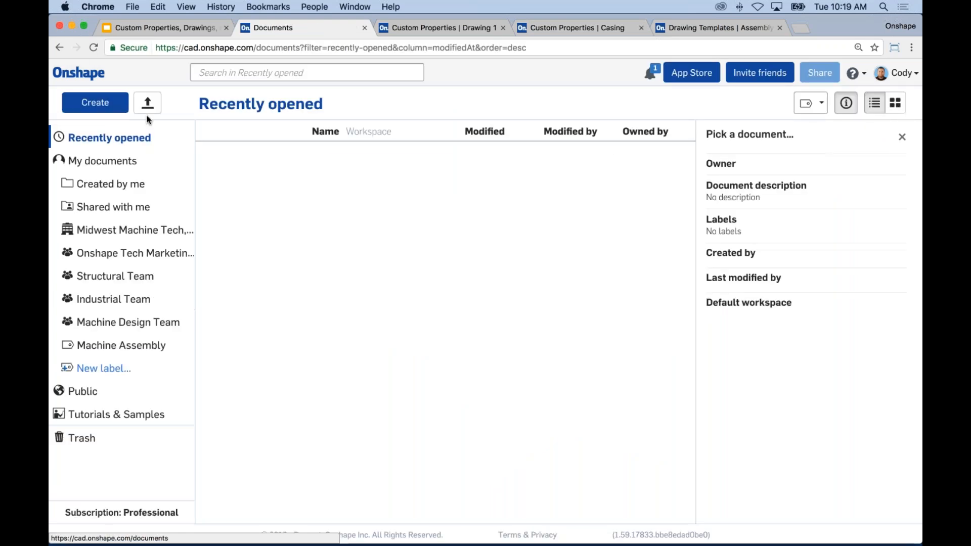
click(285, 73)
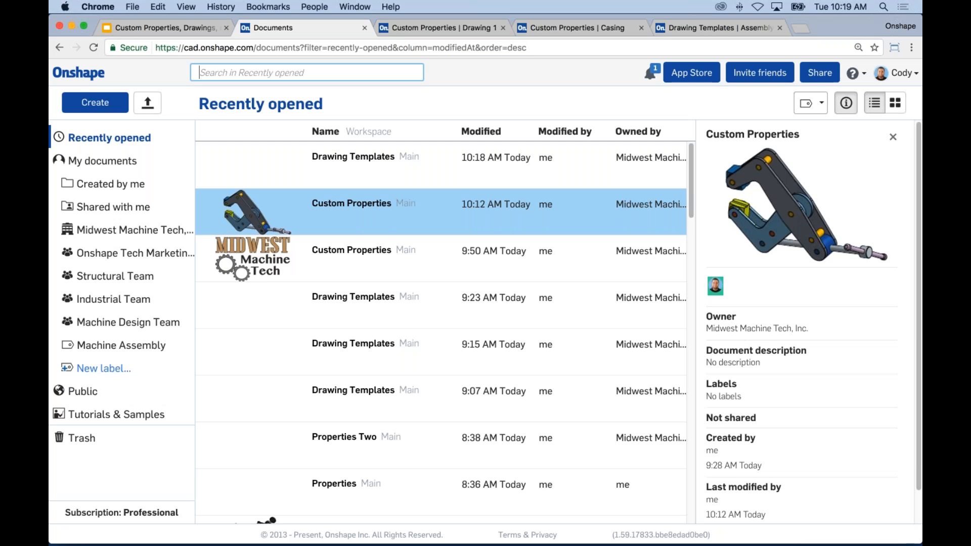
text(draw)
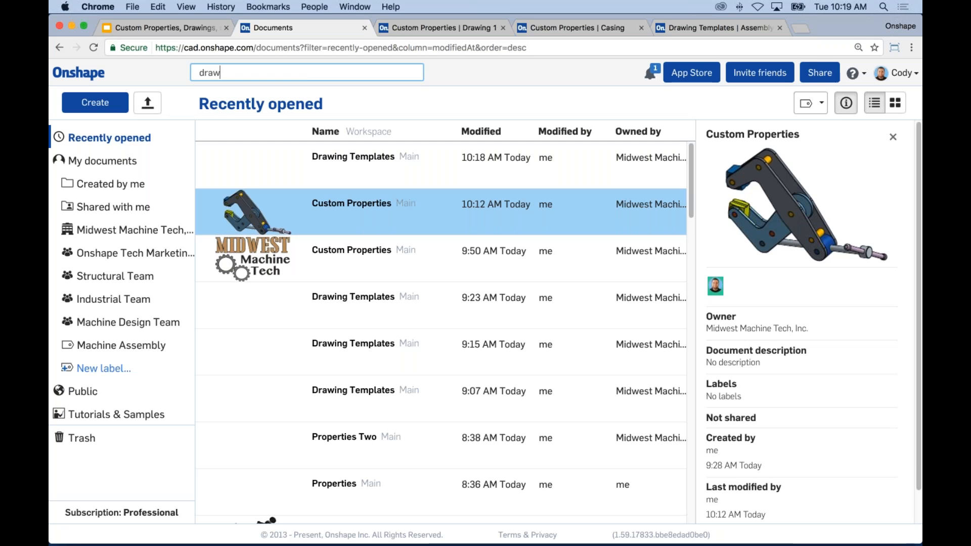
text(ing template)
key(Return)
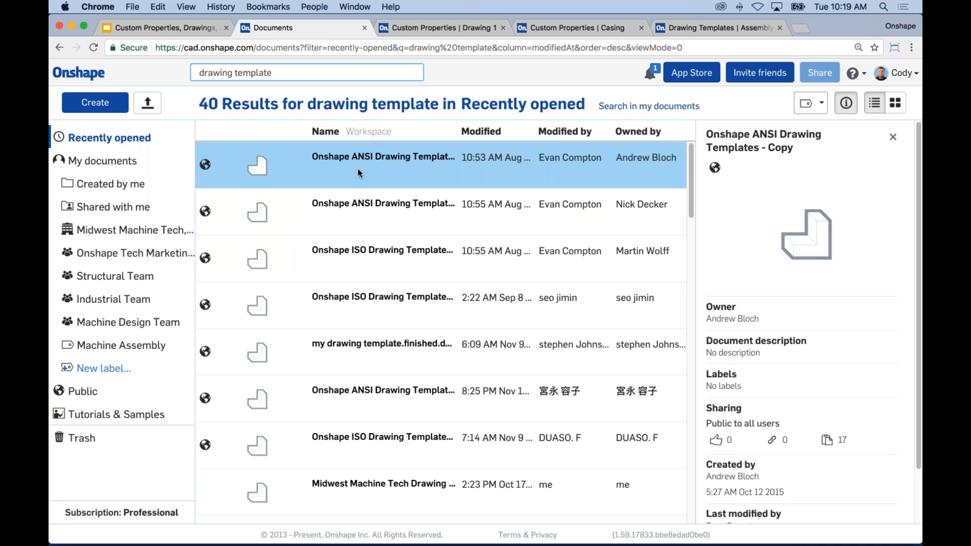
scroll(538, 238, down, 1)
scroll(539, 238, down, 10)
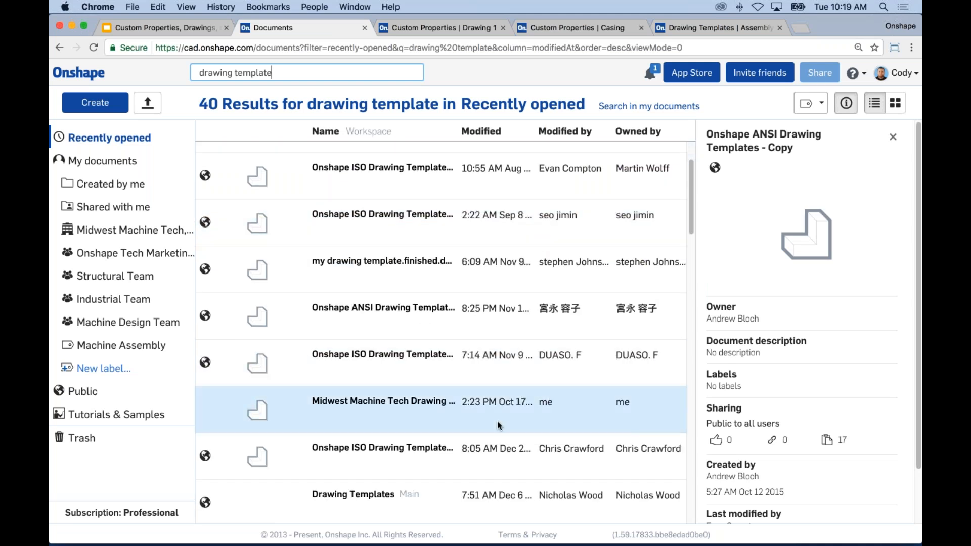
scroll(484, 372, up, 9)
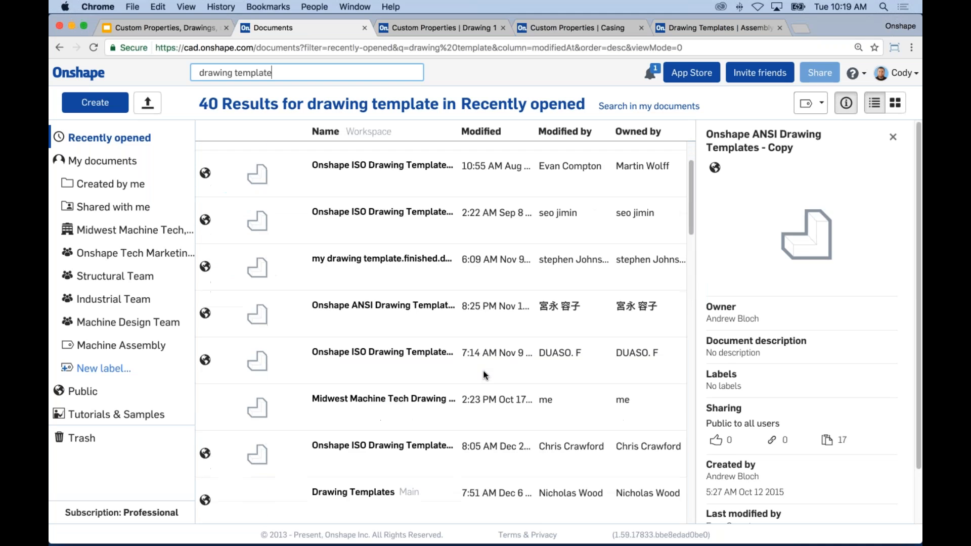
scroll(482, 371, down, 15)
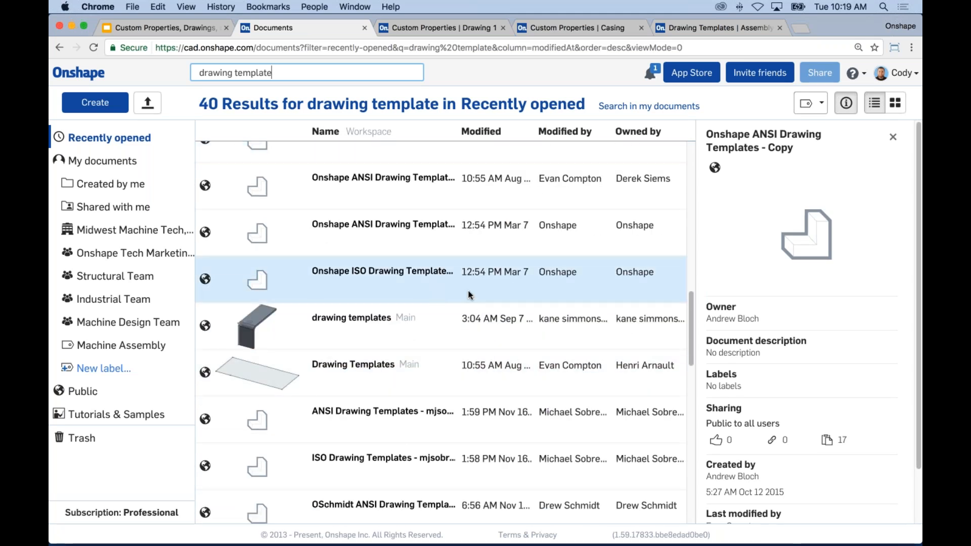
Step: Glance at the ANSI templates document's options, then return to Custom Properties Drawing 1
right_click(400, 242)
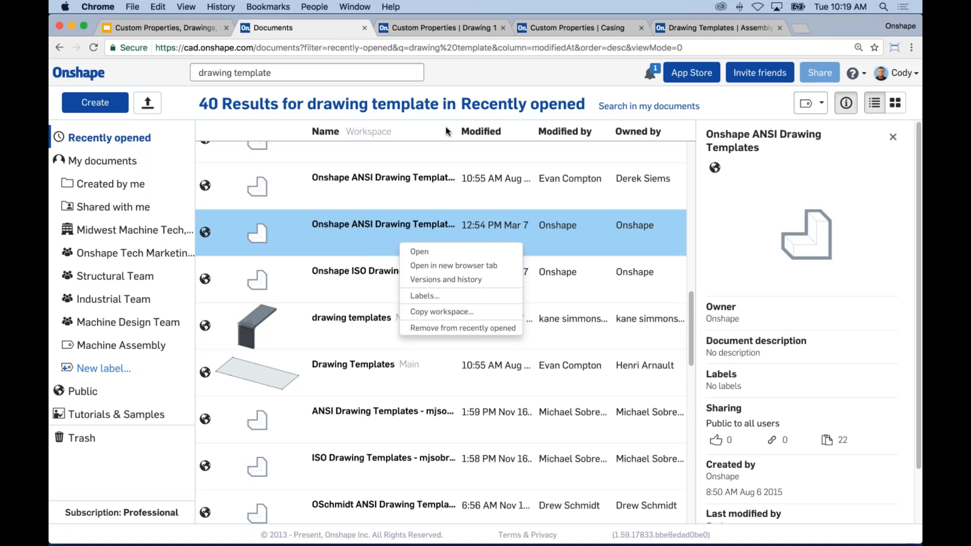
click(433, 133)
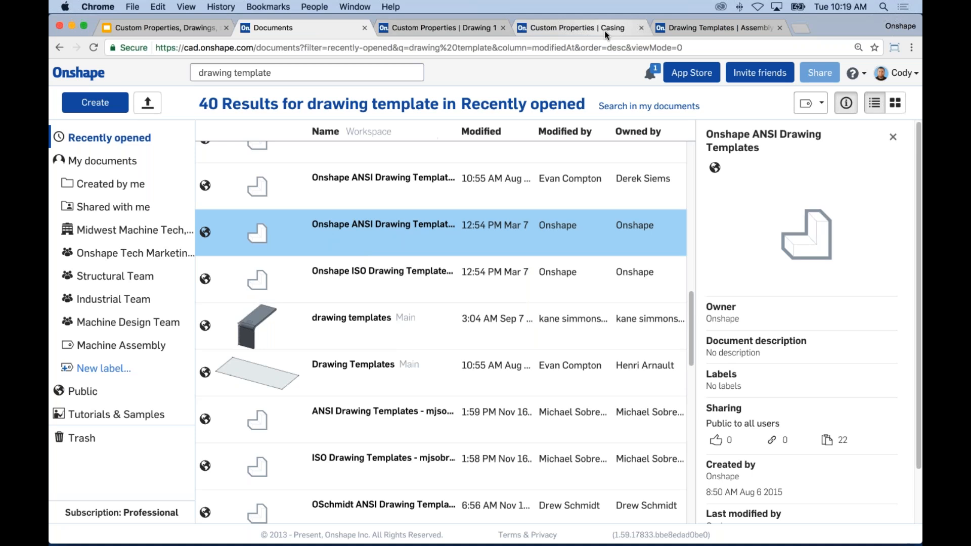
click(469, 28)
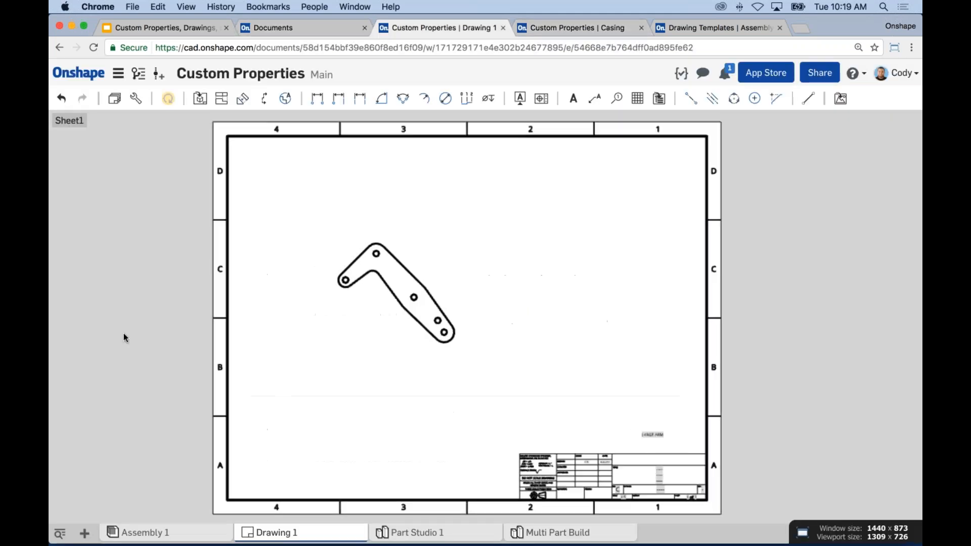
Step: Create Drawing 2 from My documents' Drawing Template.dwt with no views, skipping part selection
click(82, 532)
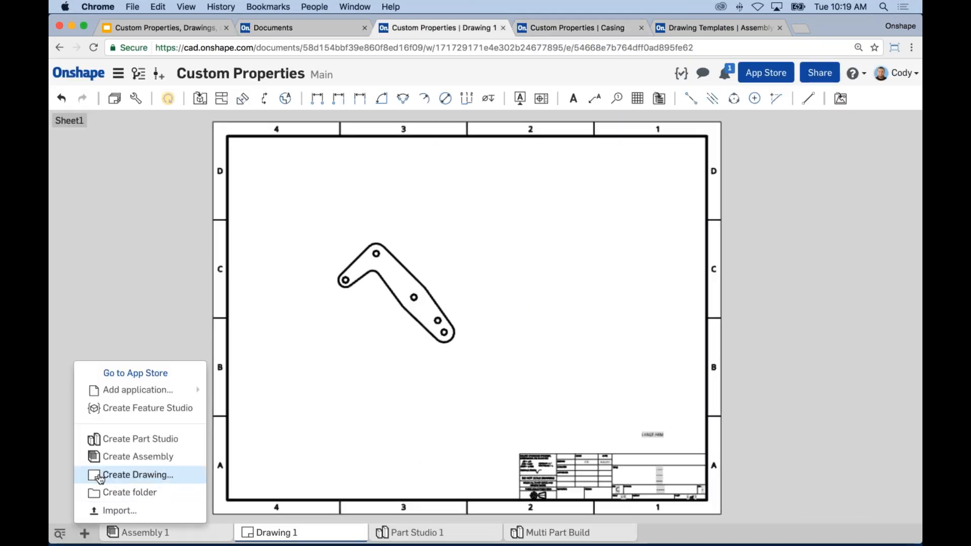
click(119, 475)
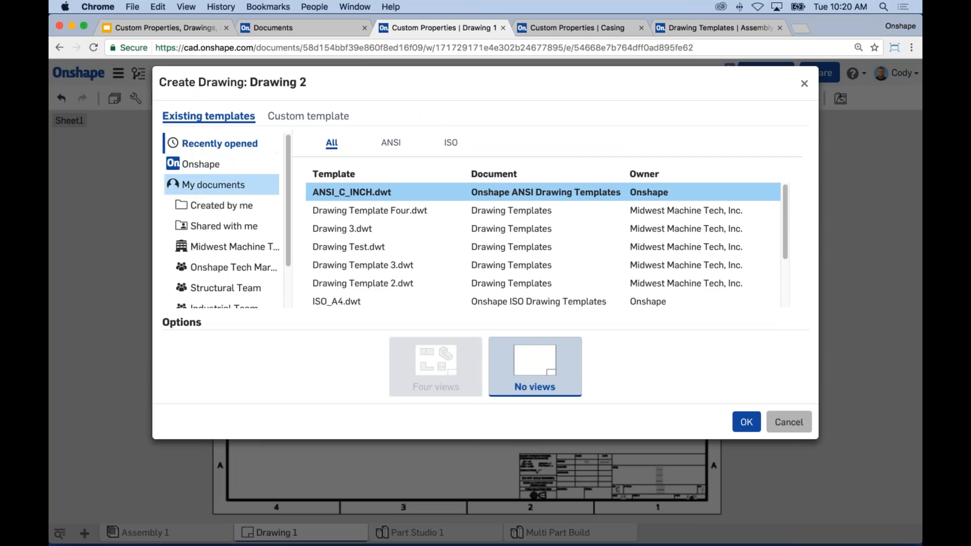
click(220, 195)
drag(785, 206, 783, 261)
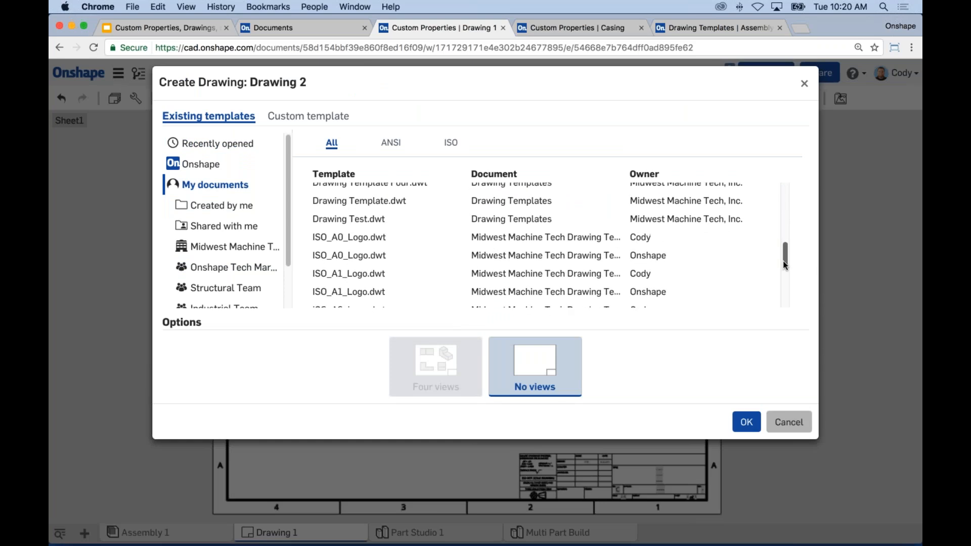
click(428, 197)
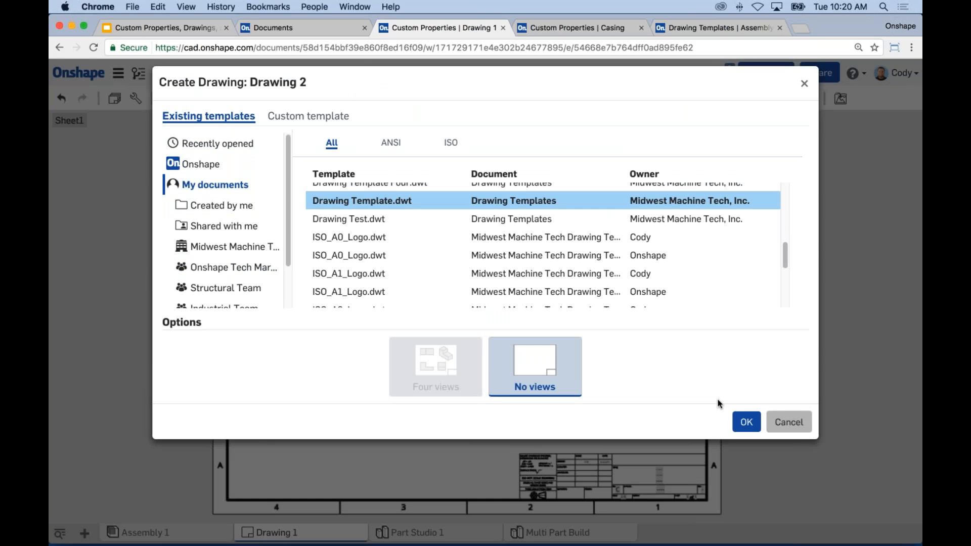
click(745, 421)
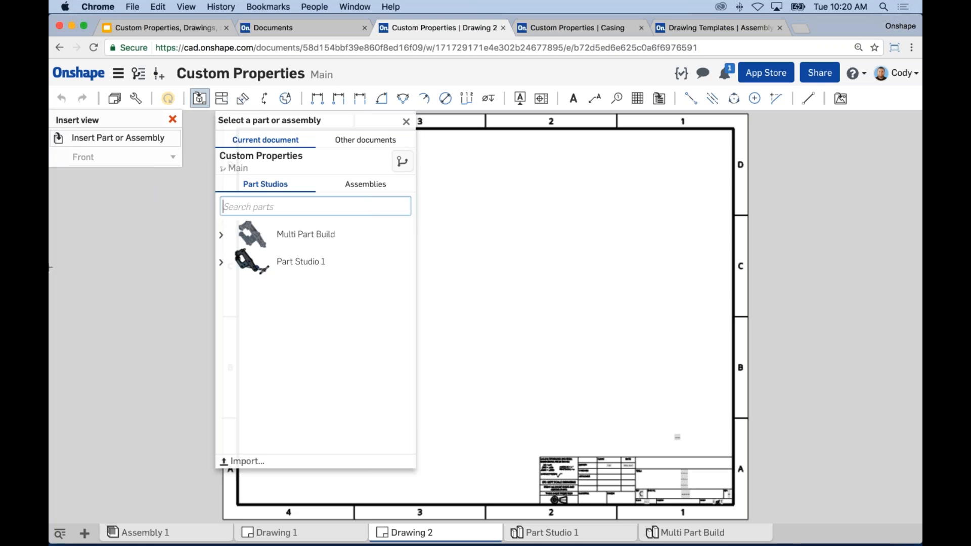
click(782, 418)
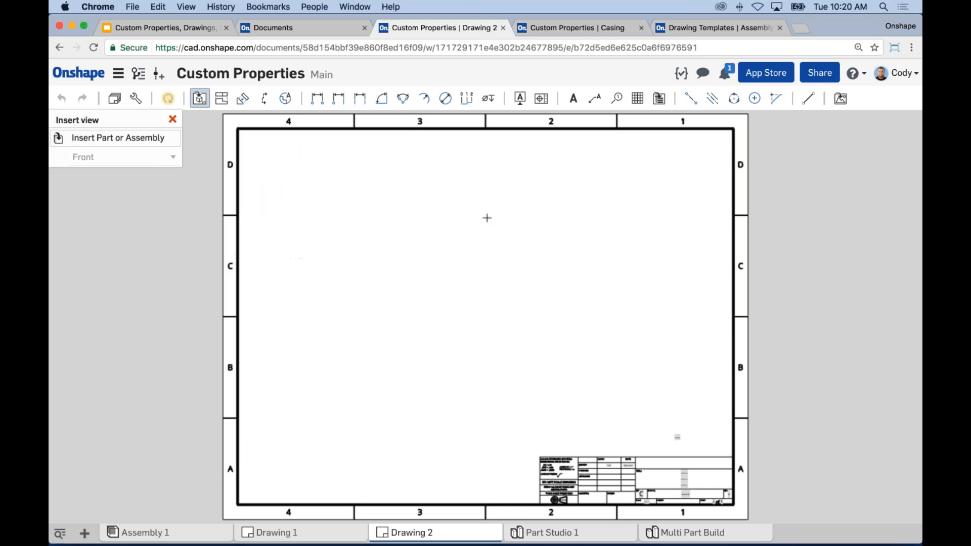
click(85, 533)
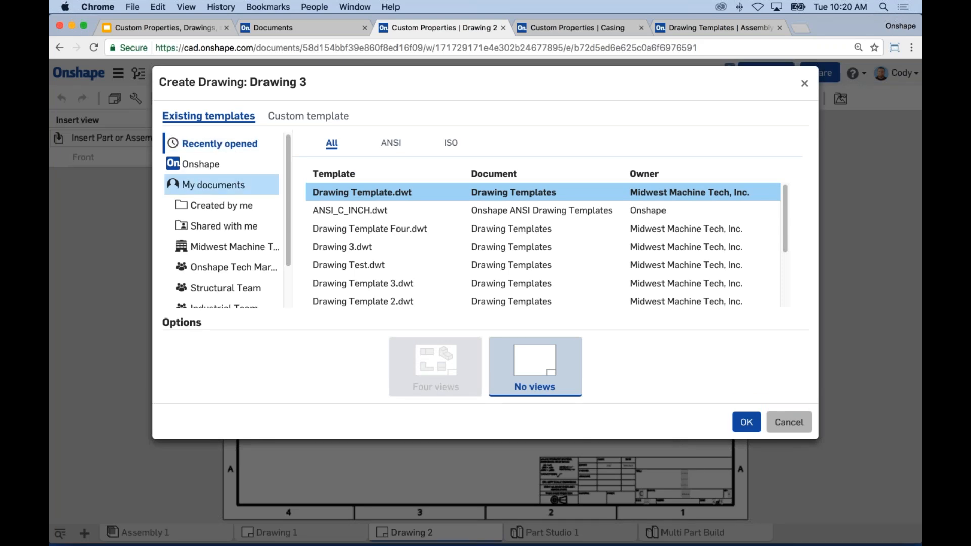
click(217, 186)
click(217, 203)
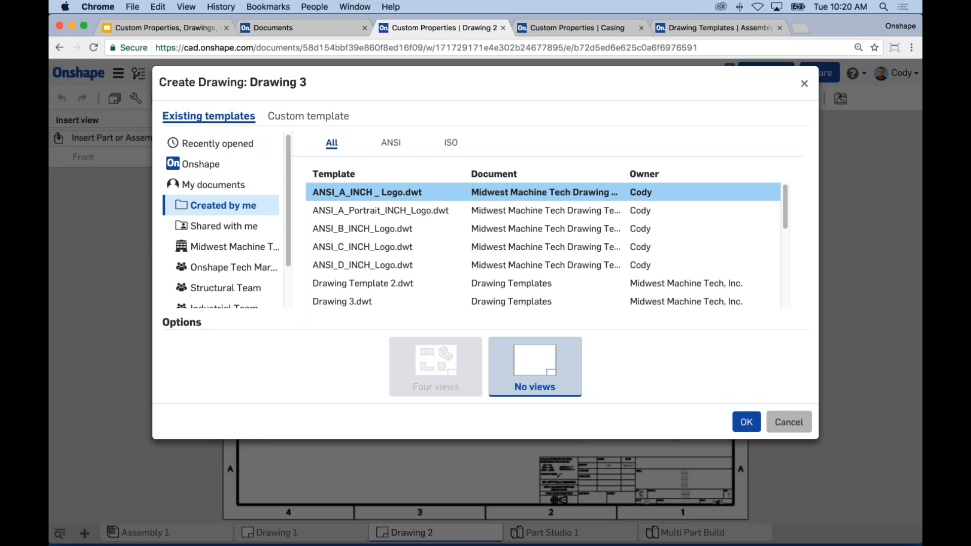
click(804, 84)
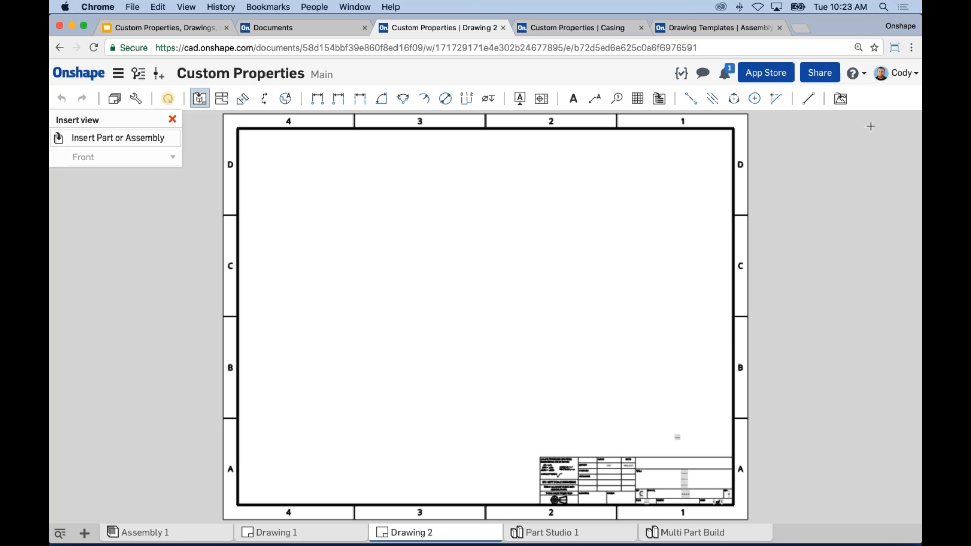
click(895, 80)
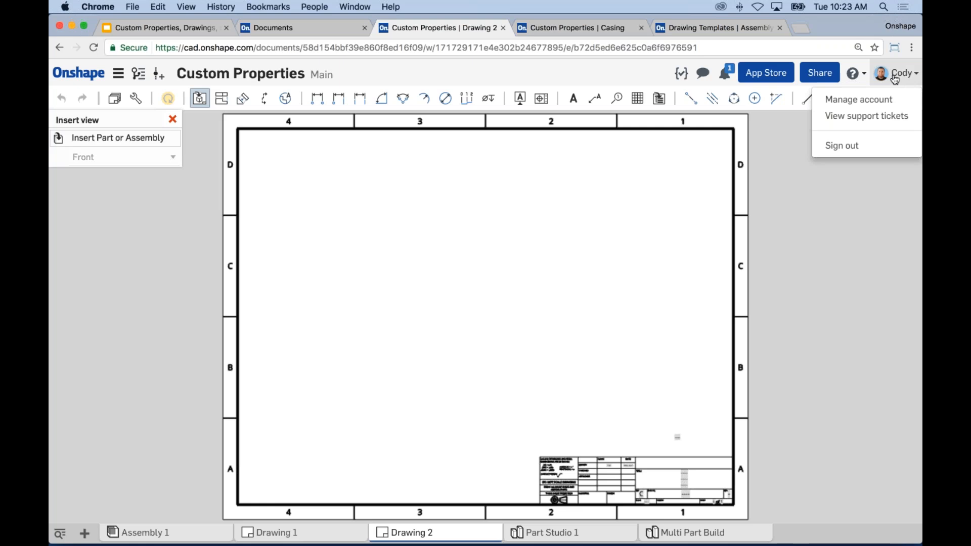
click(863, 101)
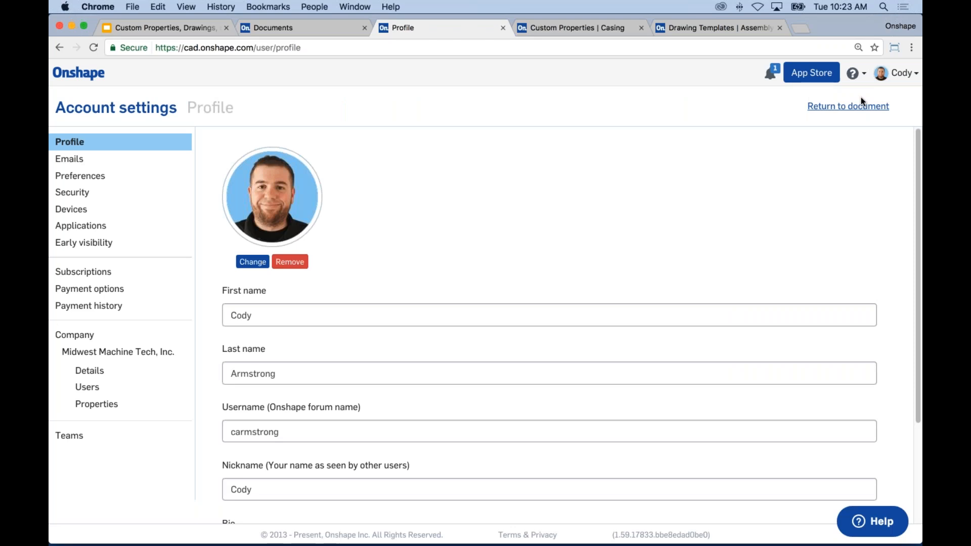
click(127, 405)
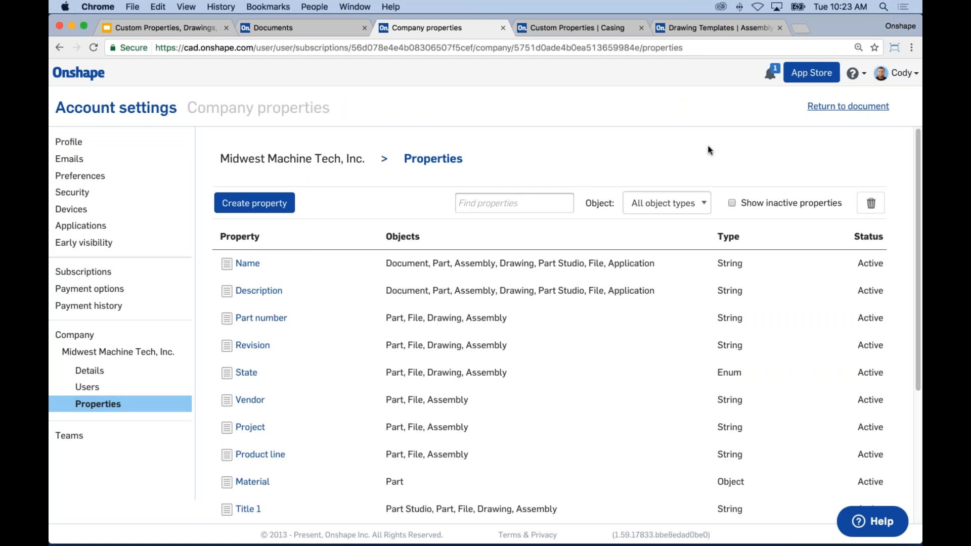
mouse_move(917, 156)
mouse_down()
mouse_move(906, 289)
mouse_move(905, 152)
mouse_up()
click(251, 267)
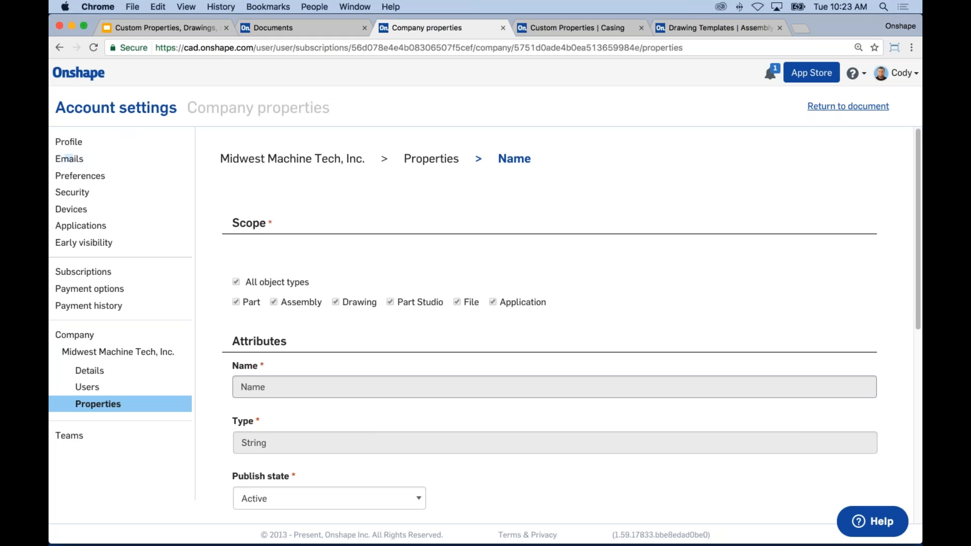
click(58, 47)
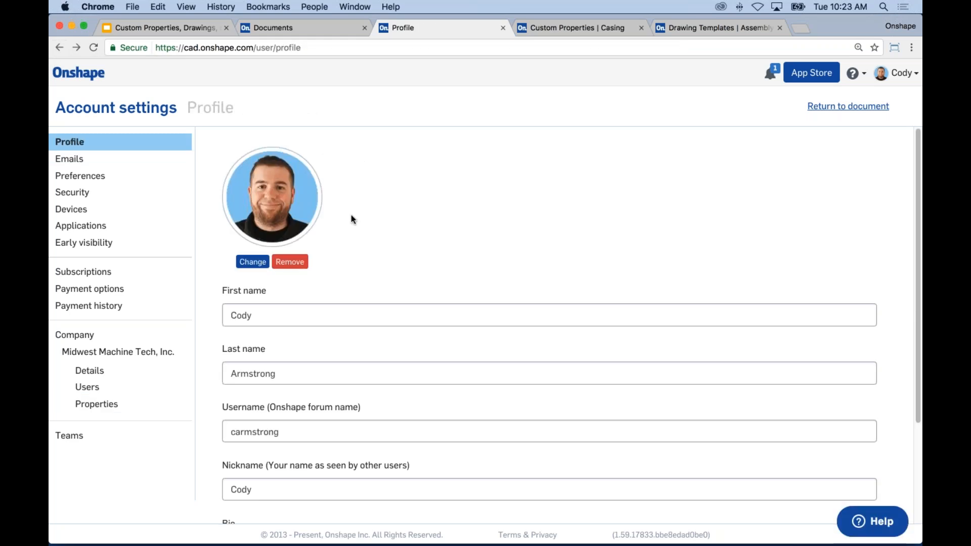
click(121, 403)
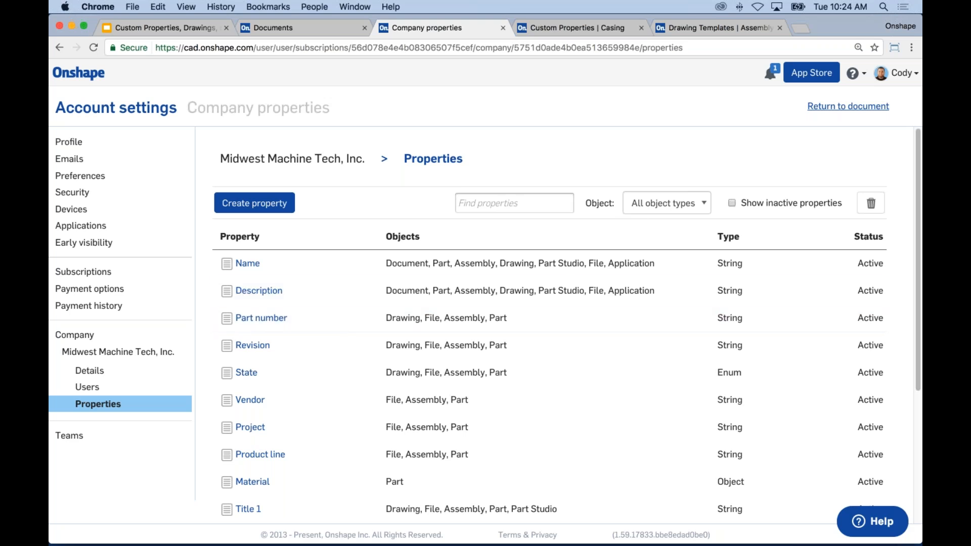
click(654, 202)
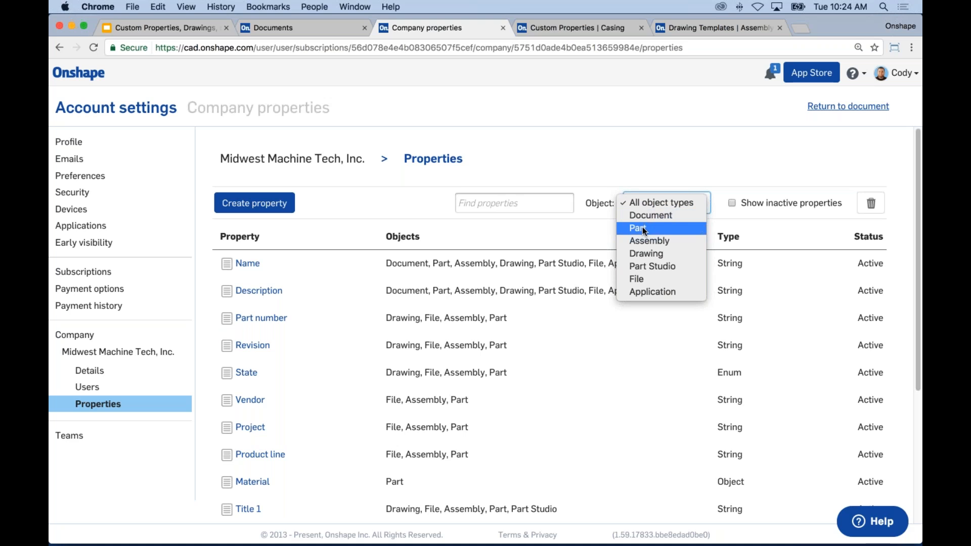
key(Escape)
click(653, 205)
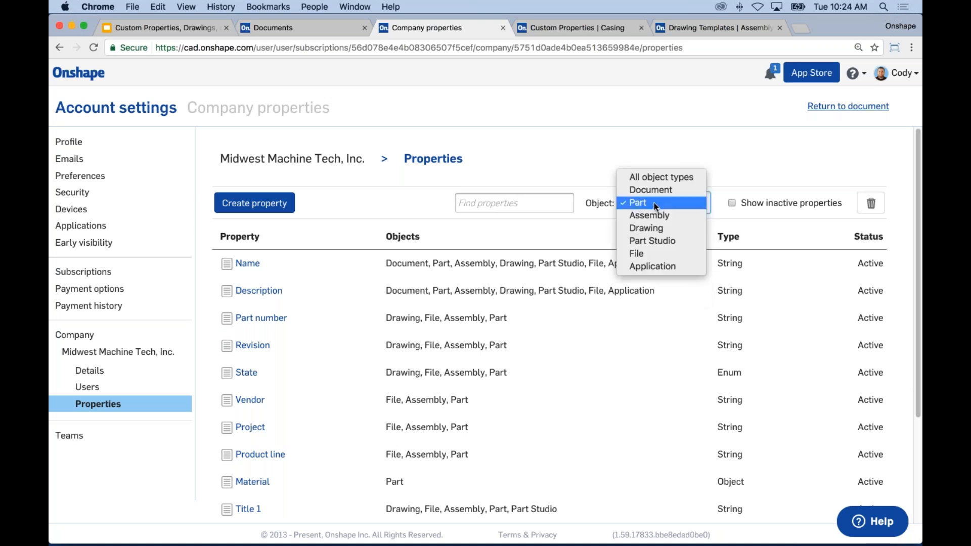
click(654, 180)
click(652, 200)
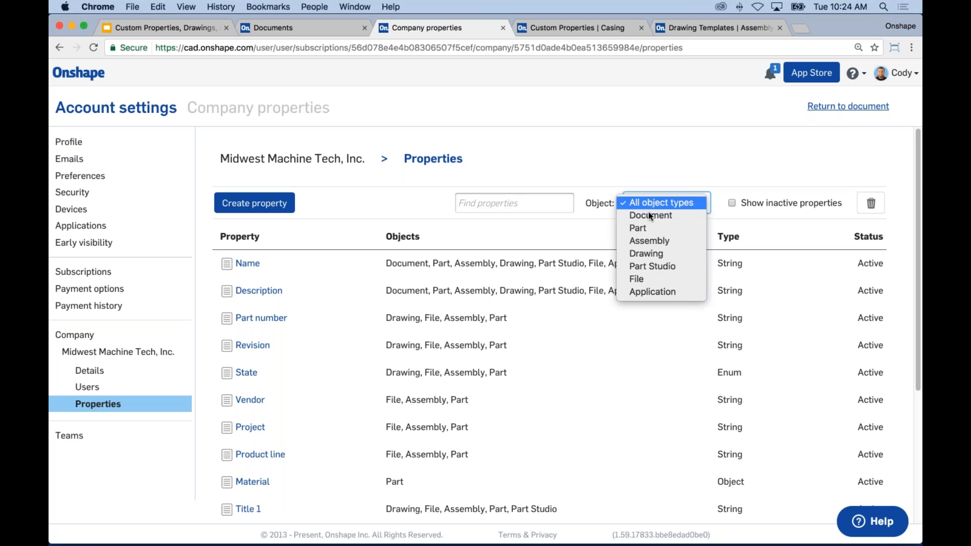
click(652, 215)
click(650, 204)
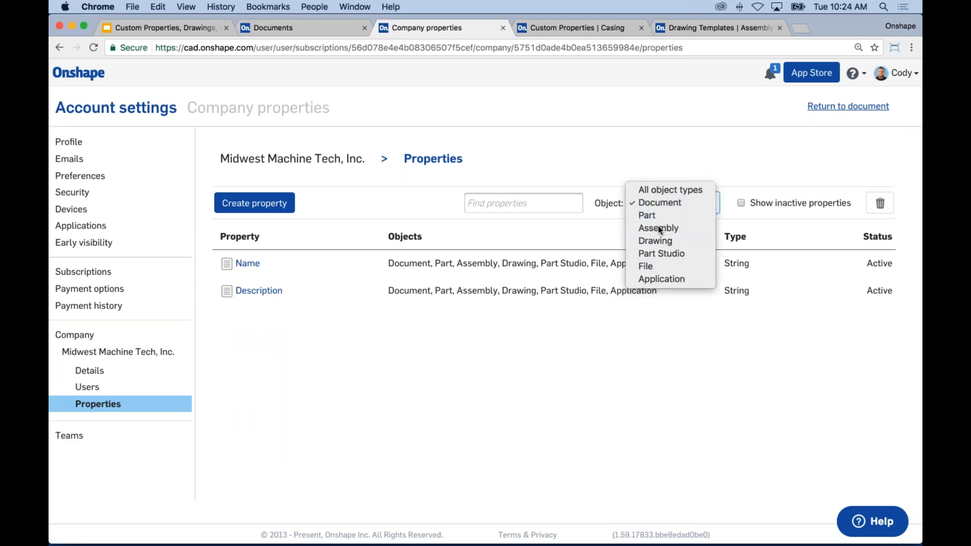
click(658, 225)
click(657, 205)
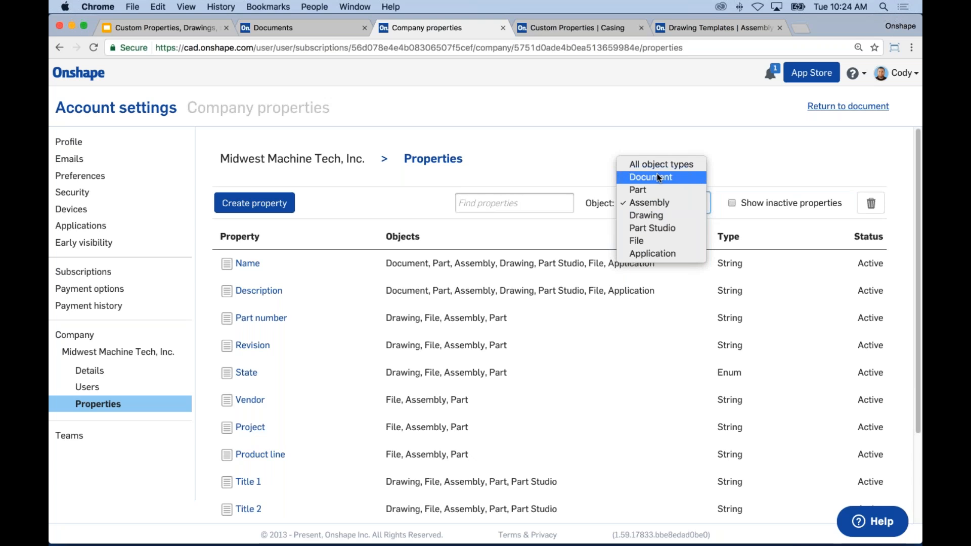
click(678, 178)
click(741, 204)
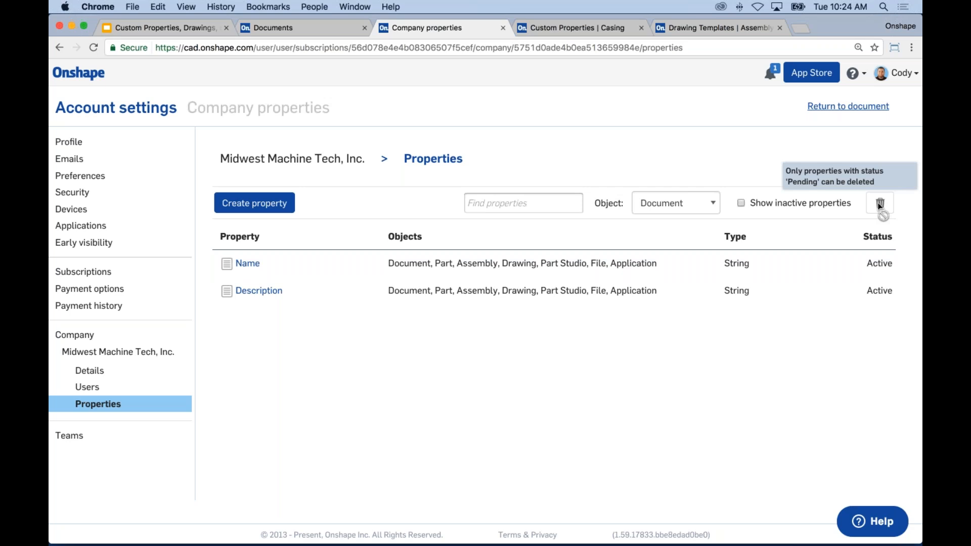
click(714, 204)
click(694, 194)
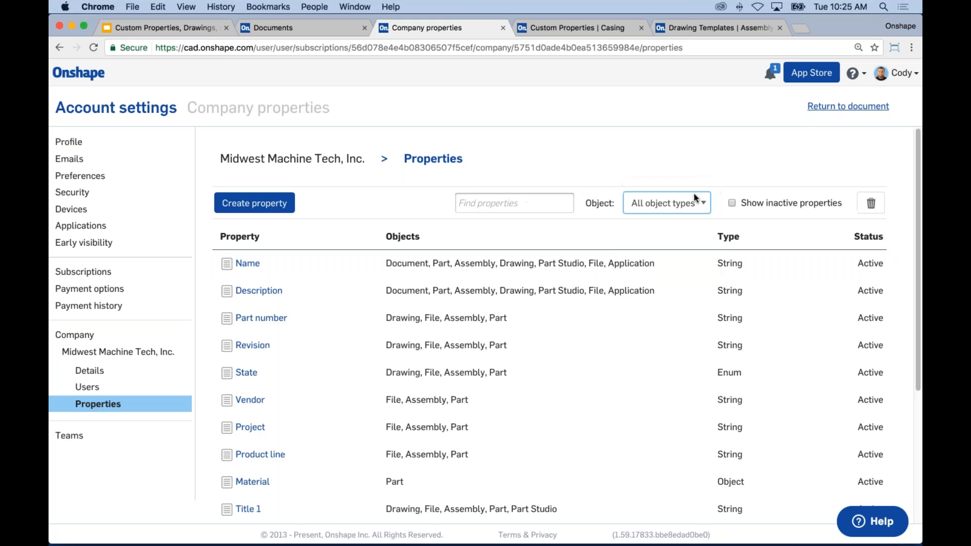
click(252, 264)
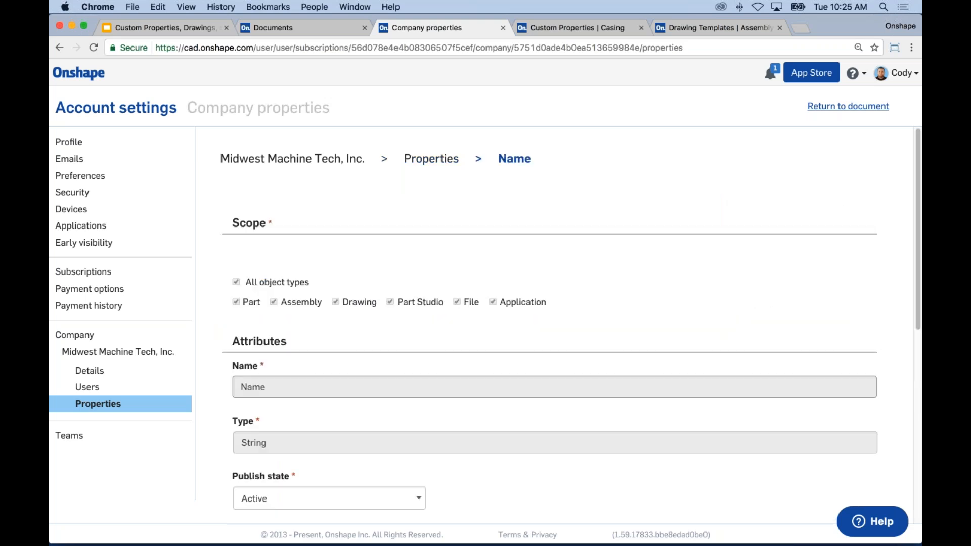
drag(916, 207, 920, 343)
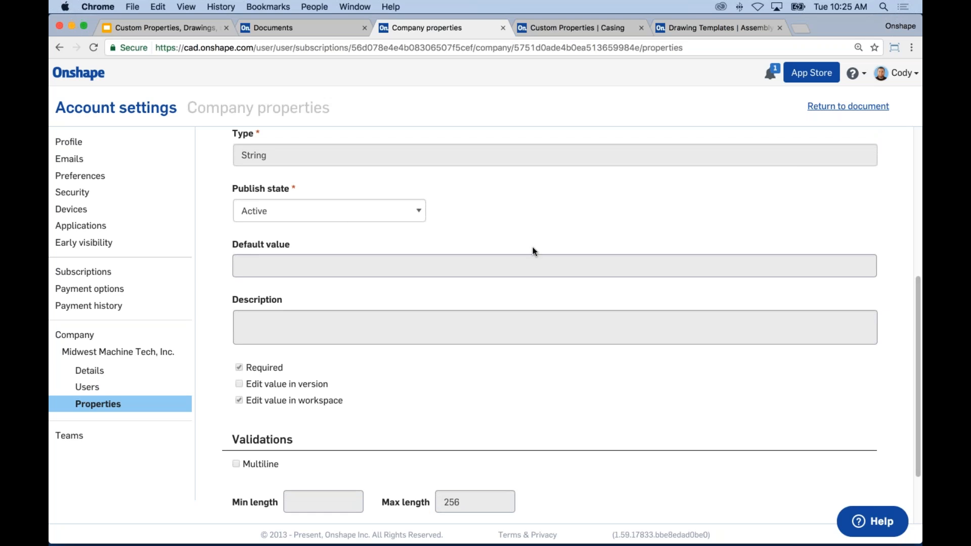
drag(918, 286, 920, 166)
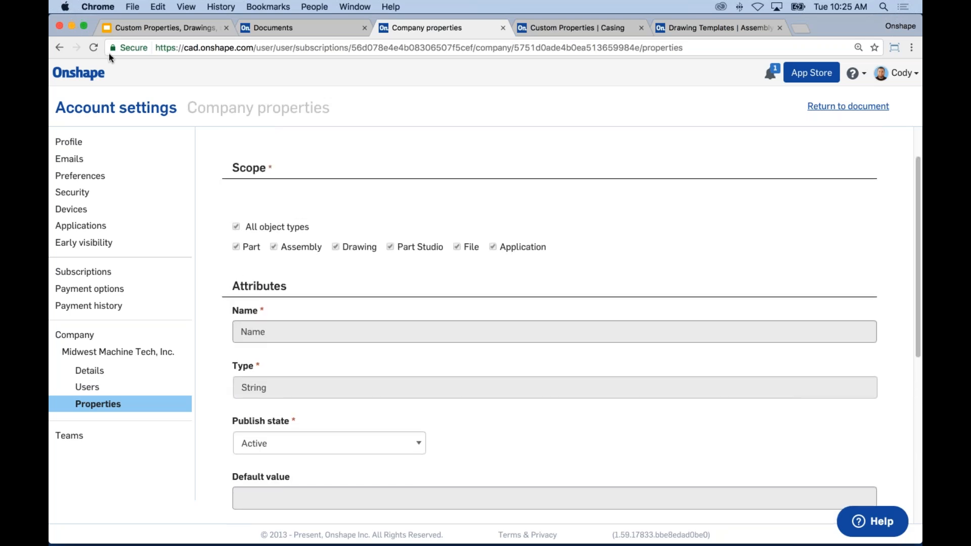
click(59, 47)
click(96, 405)
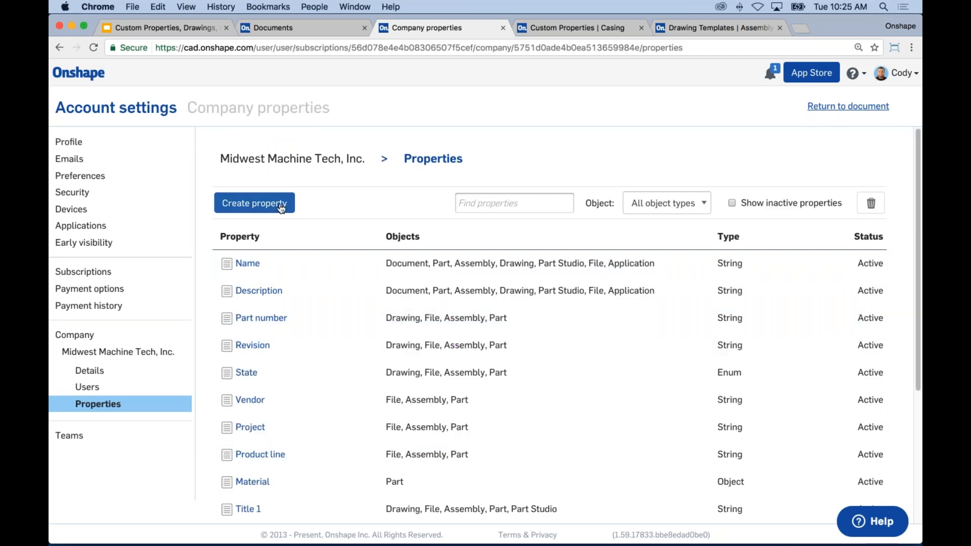
Step: Start a new company property scoped to Part, Assembly and Part Studio
click(248, 204)
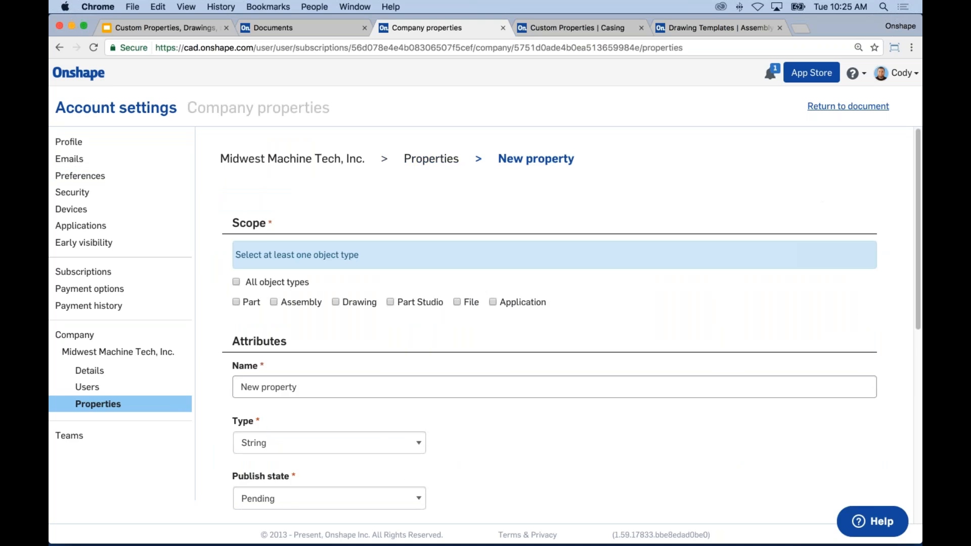
drag(920, 201, 921, 244)
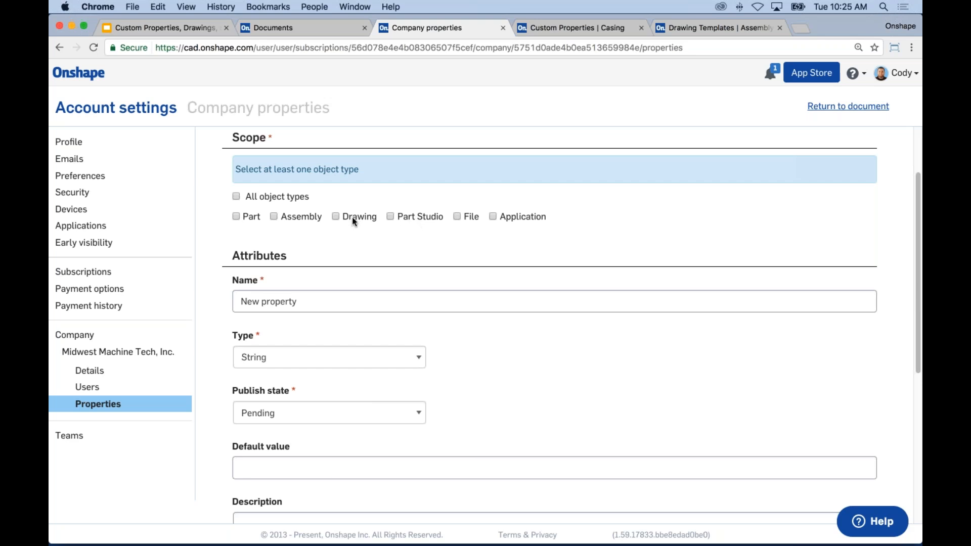
click(235, 217)
click(274, 217)
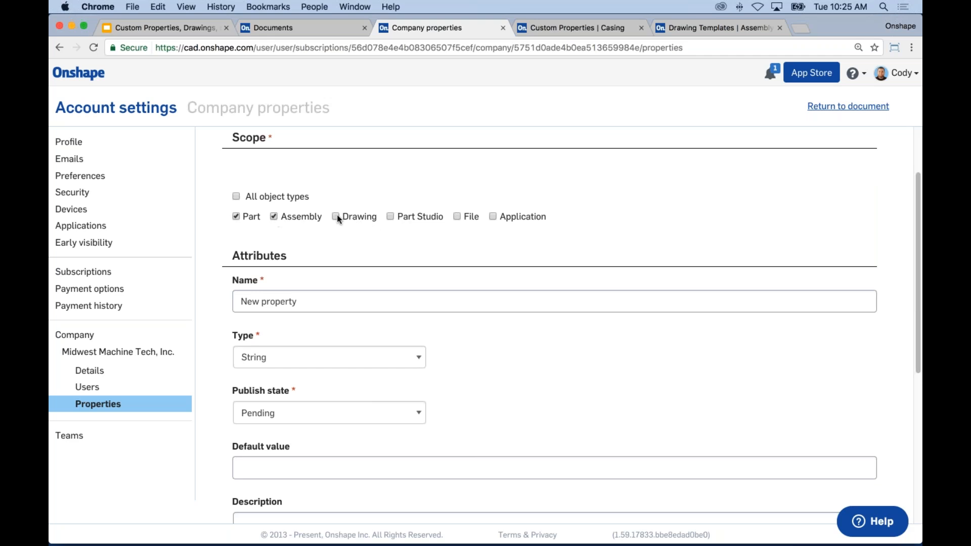
click(390, 217)
Step: Name the new property Project Number
drag(331, 302, 182, 290)
text(Pro)
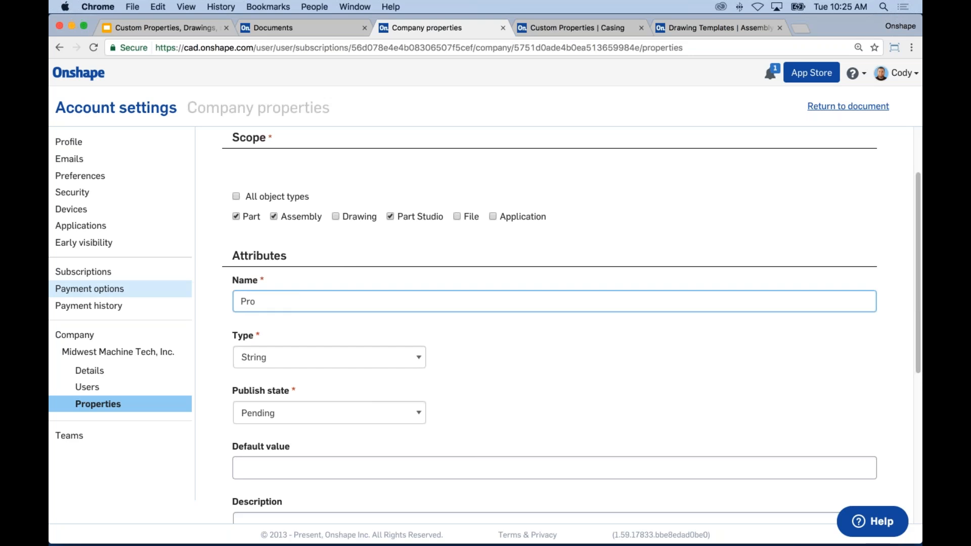
text(ject Number)
click(502, 344)
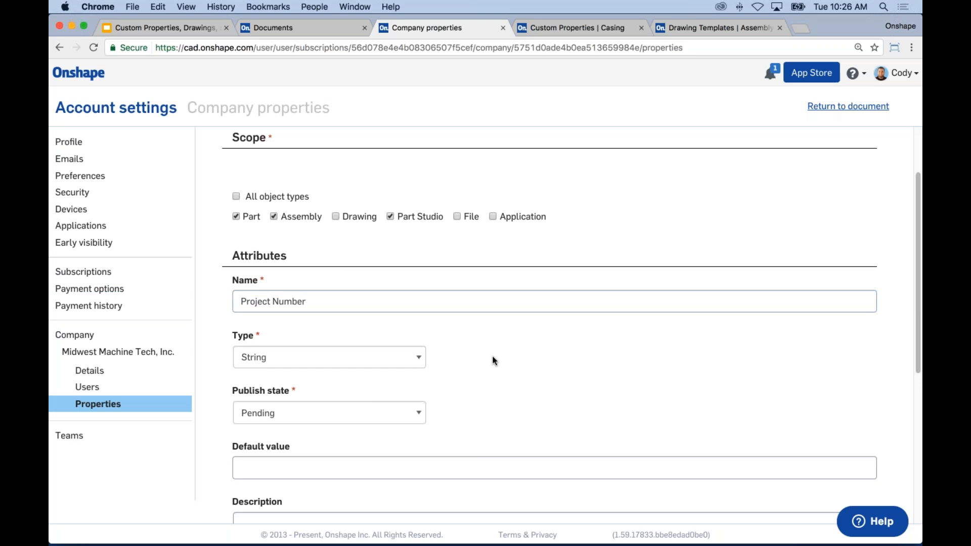
click(307, 355)
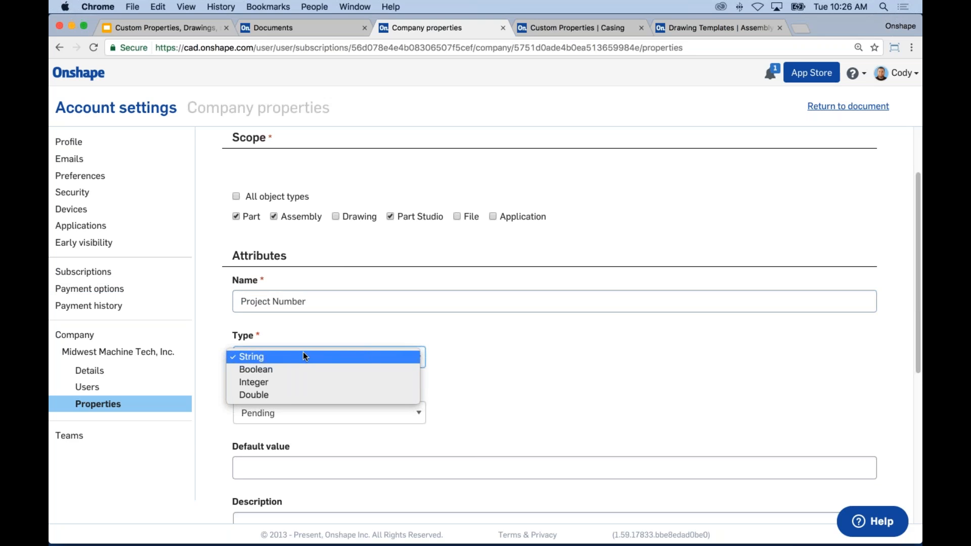
Step: Set the Project Number property's value type to String
click(303, 356)
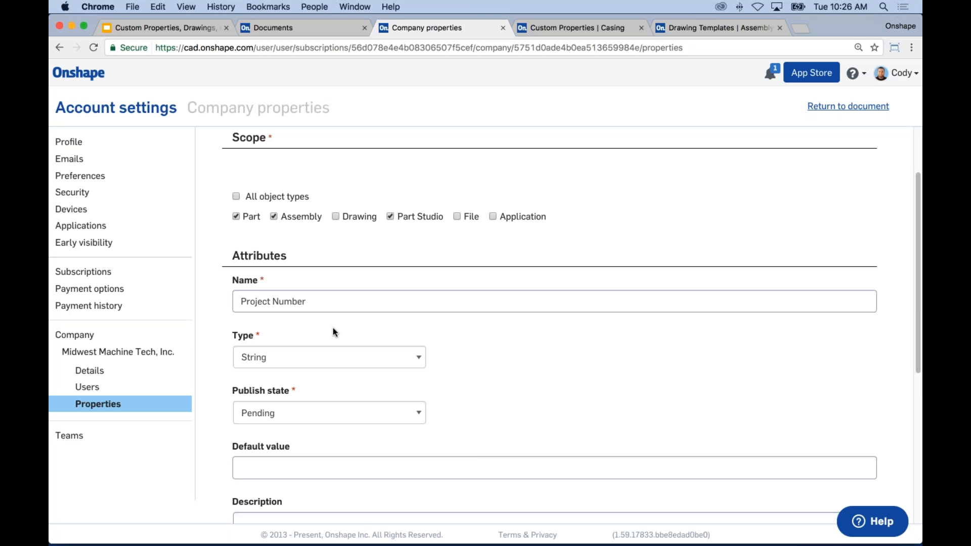
click(315, 358)
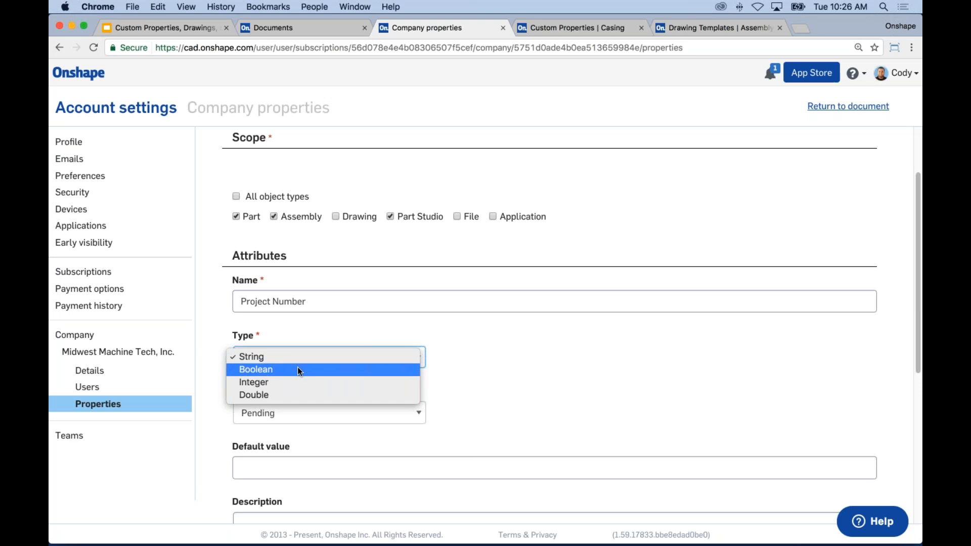
click(298, 369)
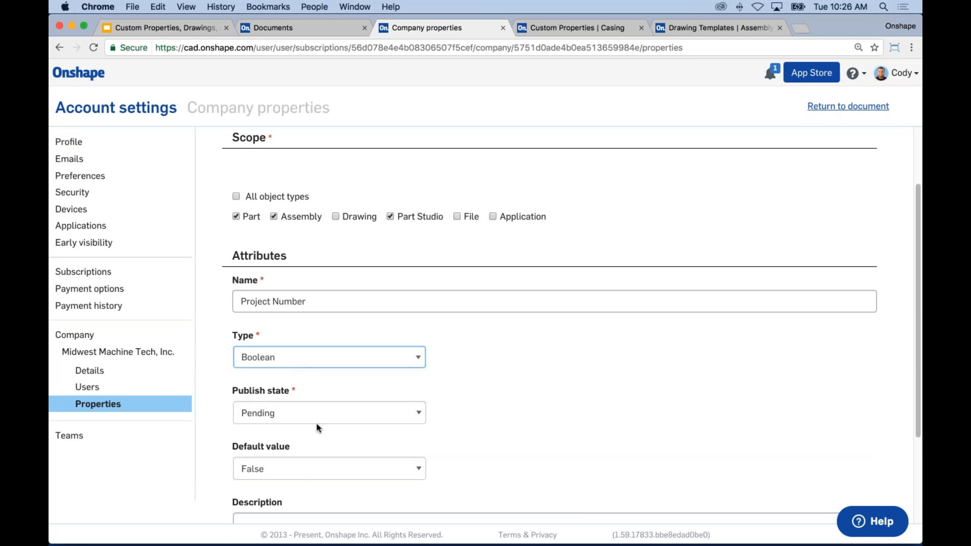
click(305, 365)
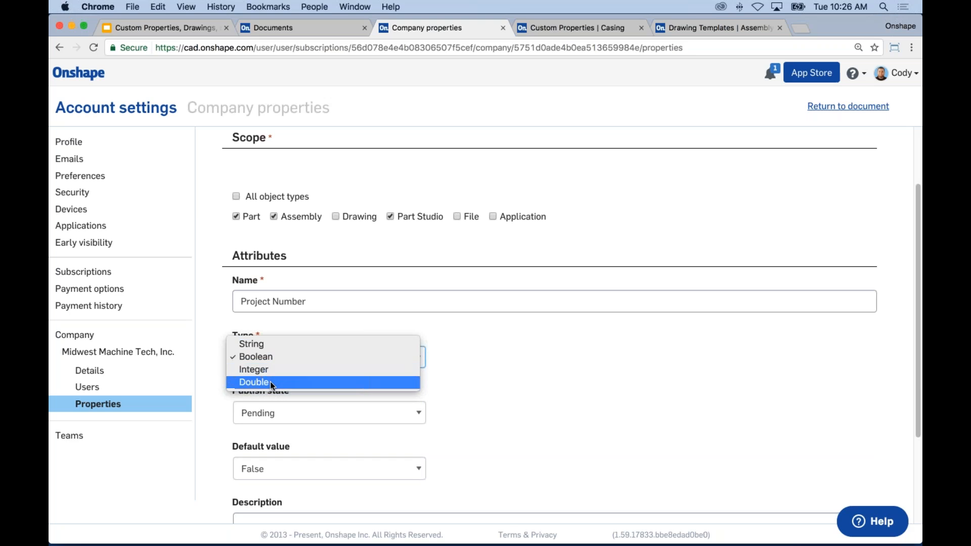
click(627, 374)
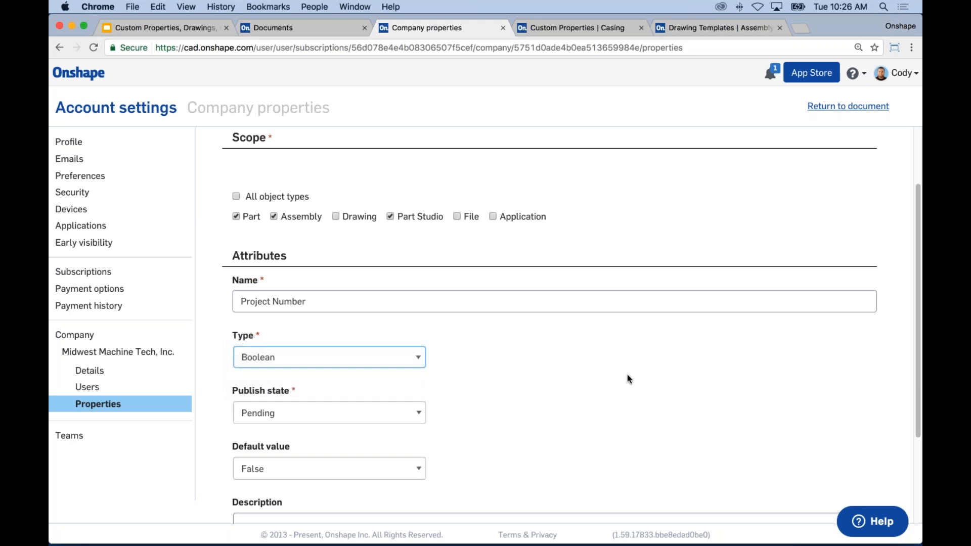
click(317, 365)
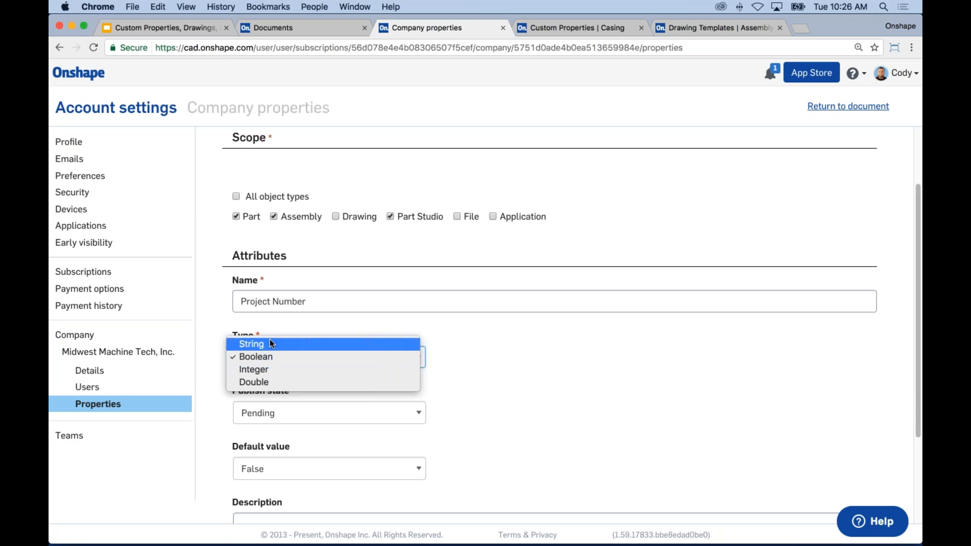
click(525, 368)
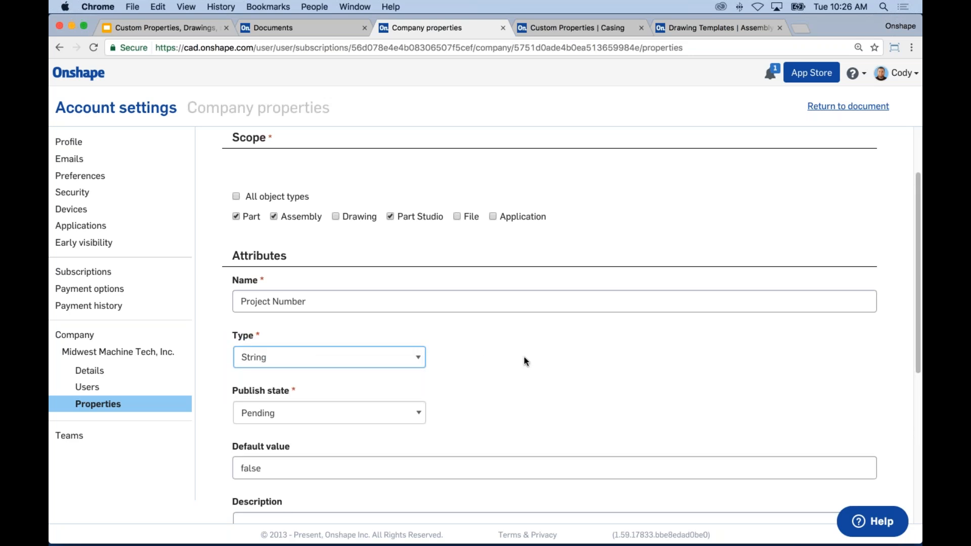
Step: Clear the leftover 'false' default value so the default is blank
drag(917, 287, 918, 386)
double_click(266, 280)
key(BackSpace)
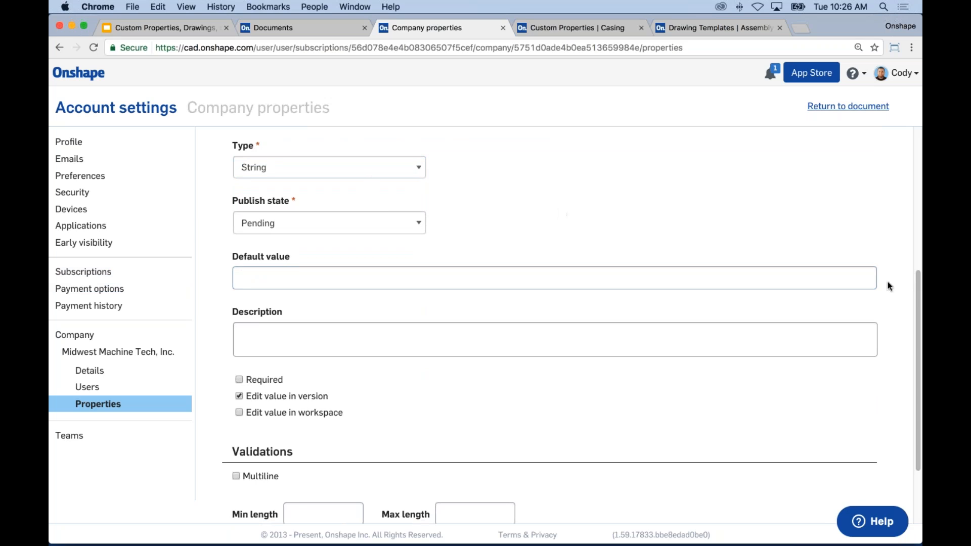
Step: Allow editing Project Number's value in the workspace and leave it not required
mouse_move(918, 288)
mouse_down()
mouse_move(916, 222)
mouse_move(914, 287)
mouse_up()
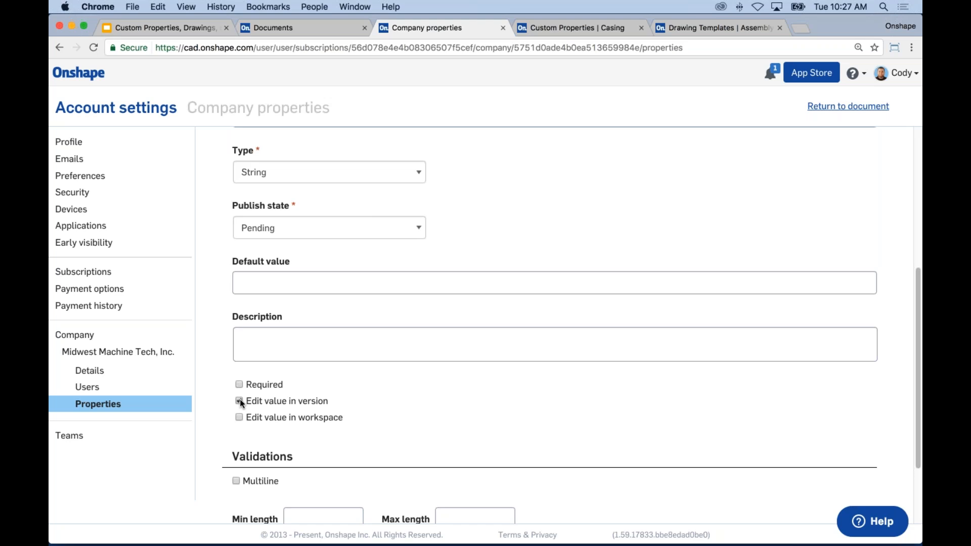
click(239, 418)
click(238, 385)
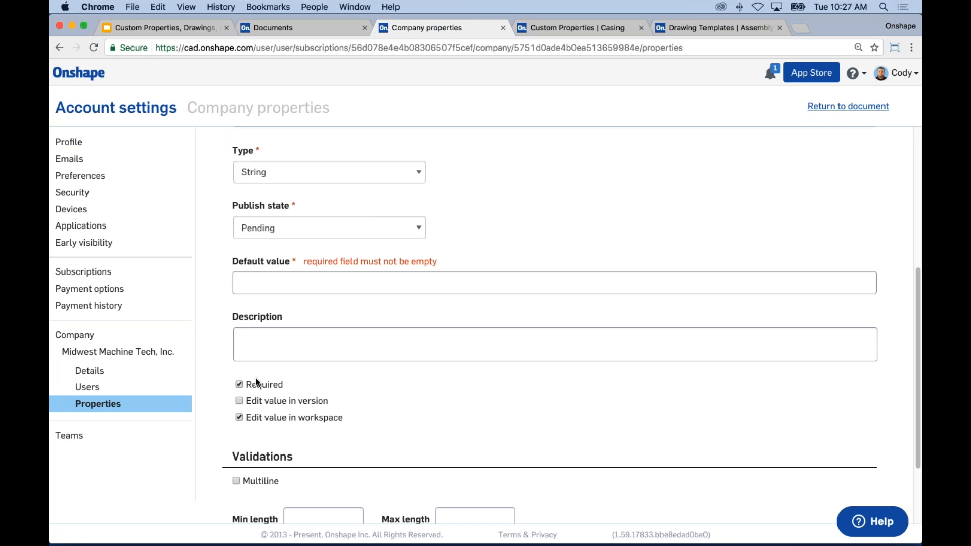
click(303, 288)
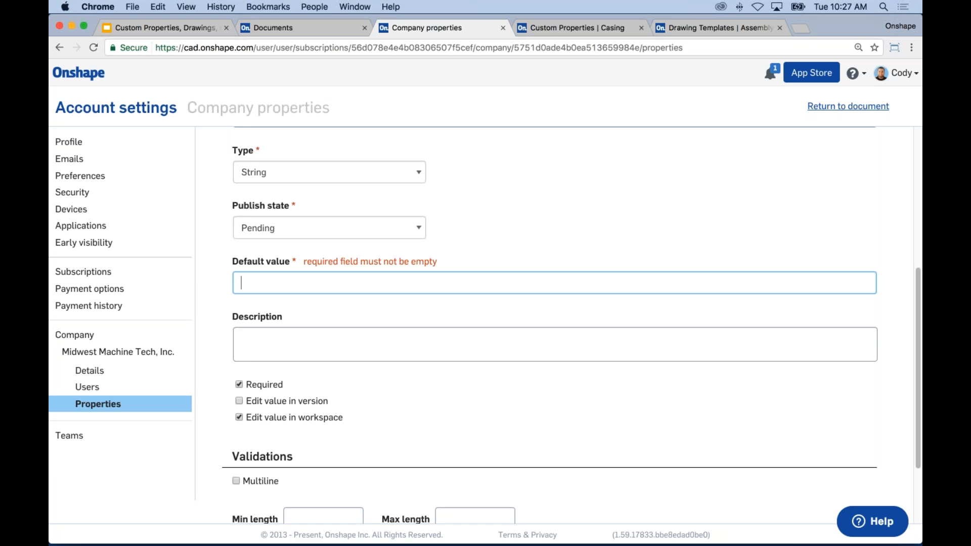
click(239, 386)
click(240, 386)
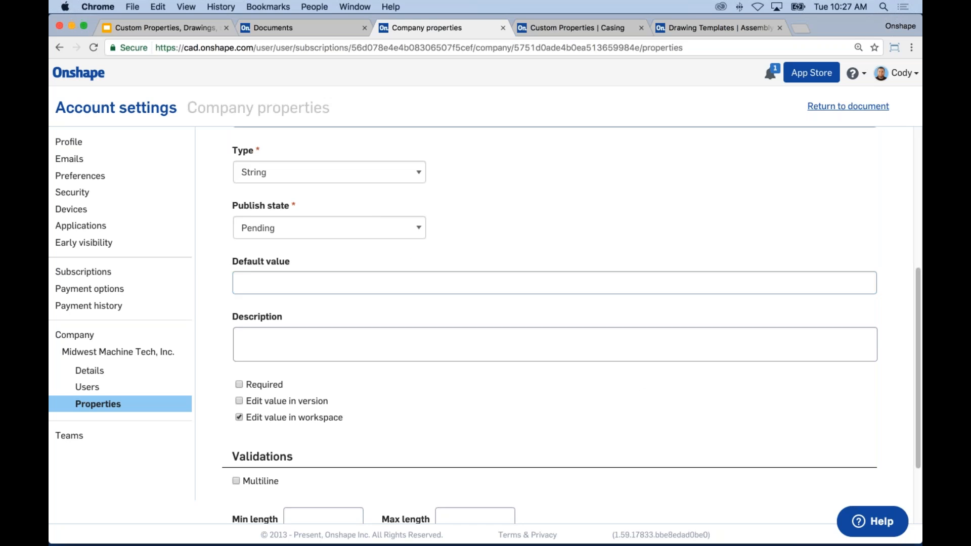
scroll(903, 375, down, 3)
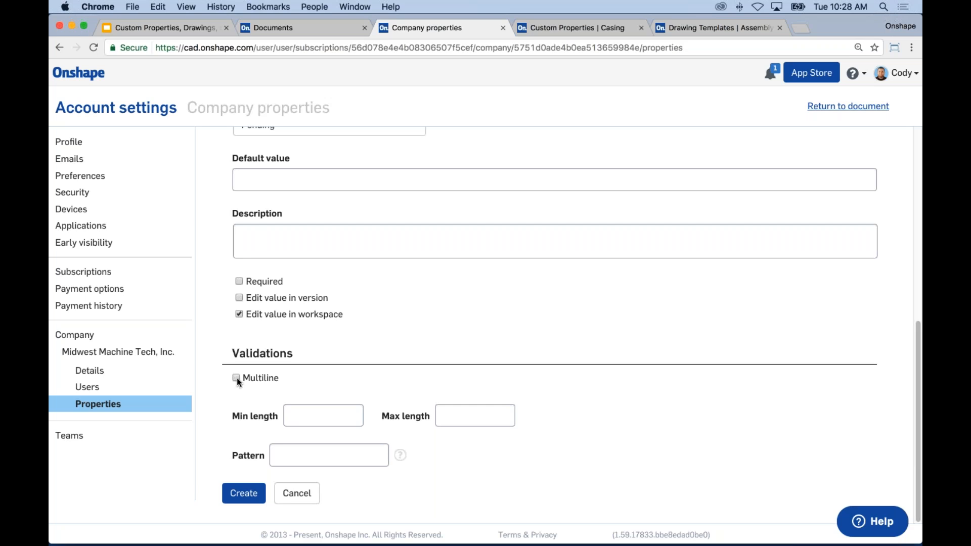
Step: Leave the minimum and maximum length limits empty after trying the Max length spinner
click(309, 416)
click(473, 416)
double_click(503, 412)
triple_click(503, 413)
double_click(503, 413)
double_click(502, 413)
click(503, 419)
click(502, 418)
click(502, 419)
click(502, 418)
click(502, 418)
click(502, 418)
click(502, 419)
click(503, 418)
click(502, 419)
key(BackSpace)
click(483, 471)
Step: Enter the validation pattern PN-[0-9]{5}
click(367, 452)
text(PN-)
text([0-9)
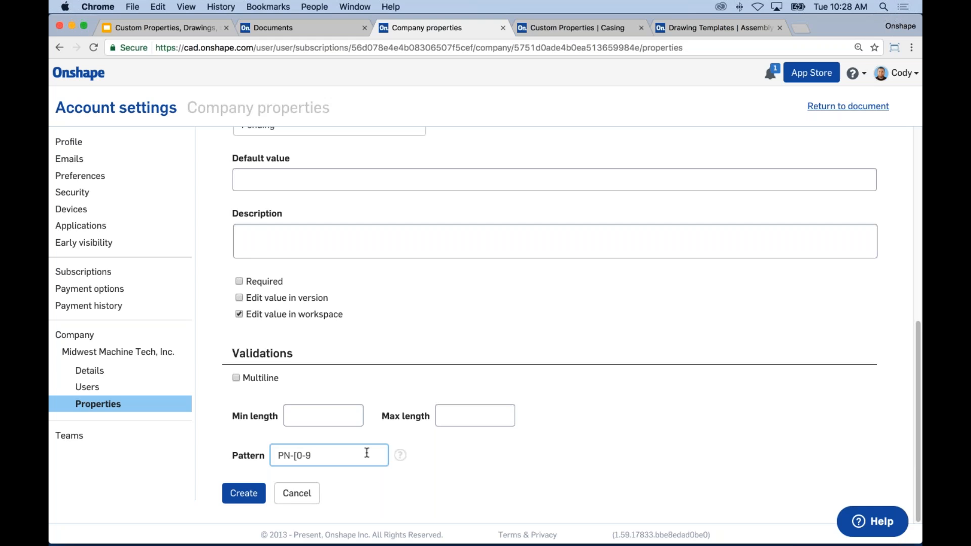
text(][5])
Step: Make Project Number required with default value PN-00000, checked against the pattern
click(241, 281)
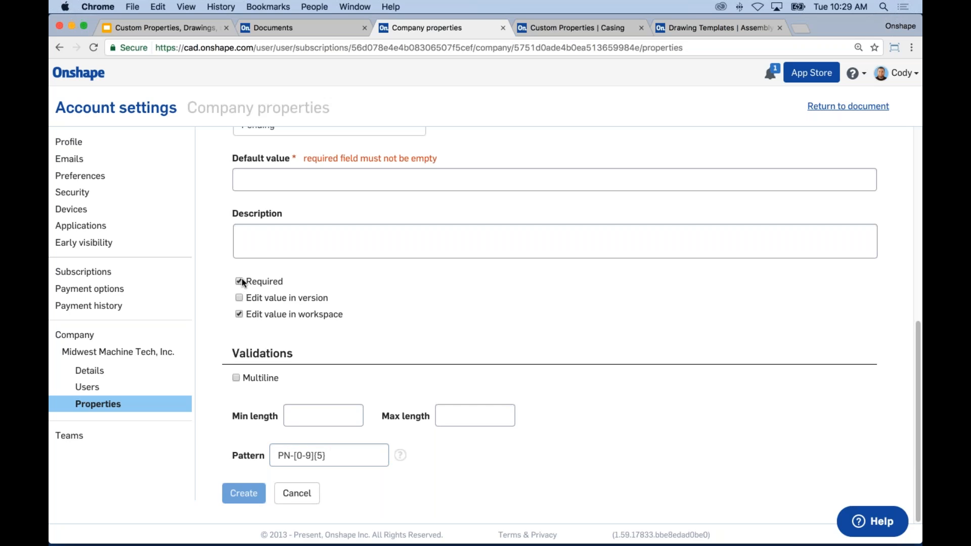
click(254, 175)
text(P)
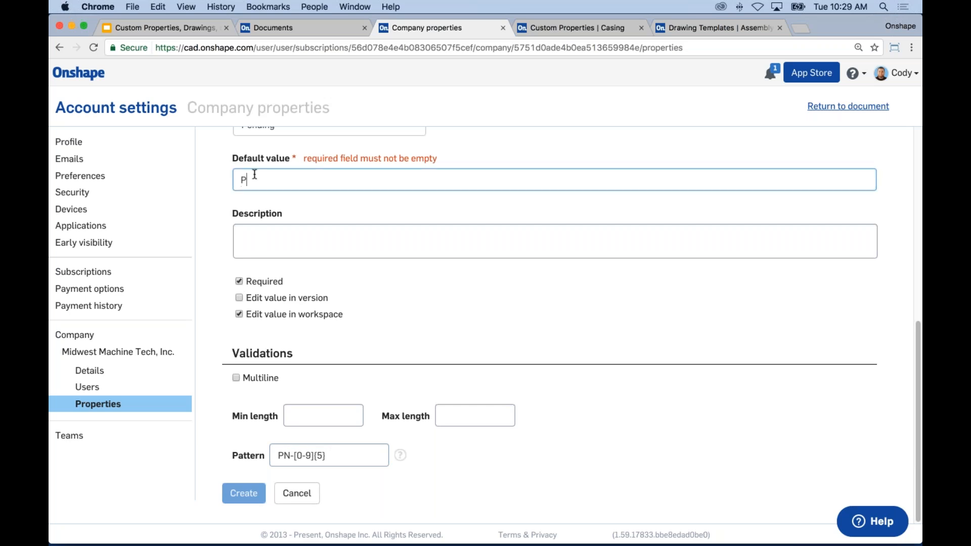
text(N-00000)
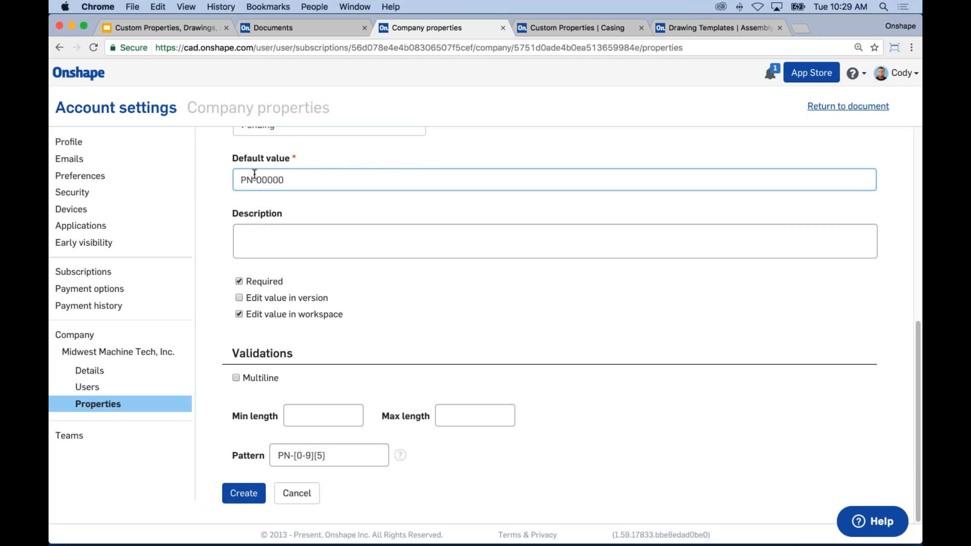
key(BackSpace)
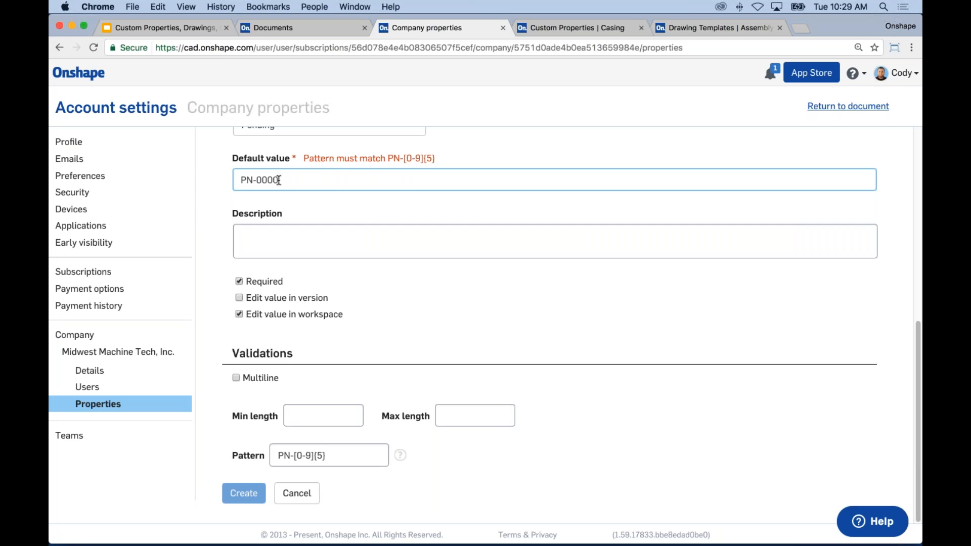
drag(277, 179, 256, 179)
click(282, 180)
text(0)
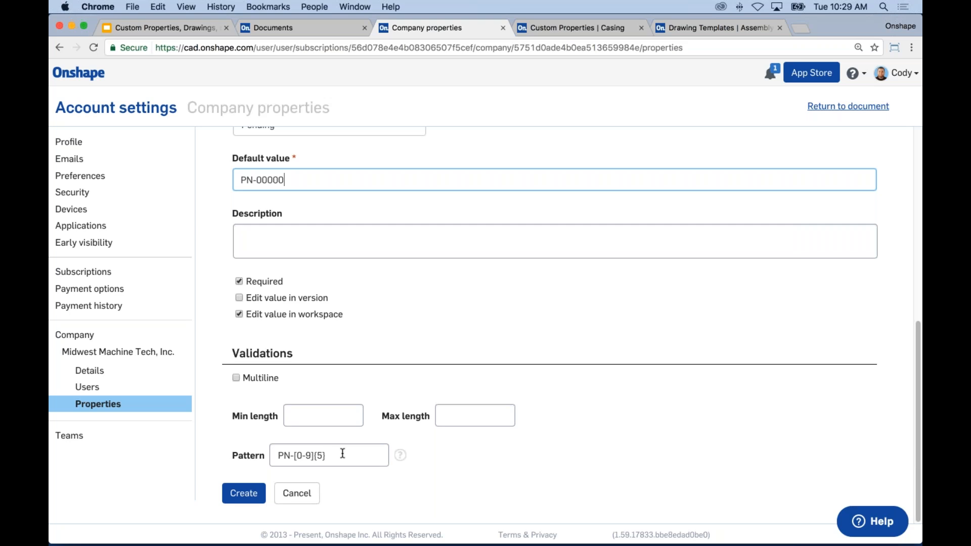
mouse_move(405, 456)
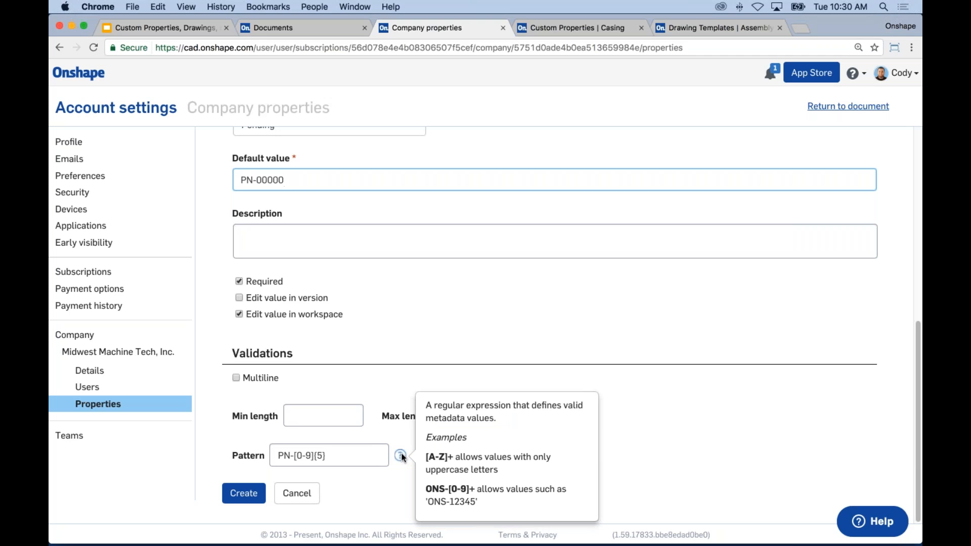
click(626, 418)
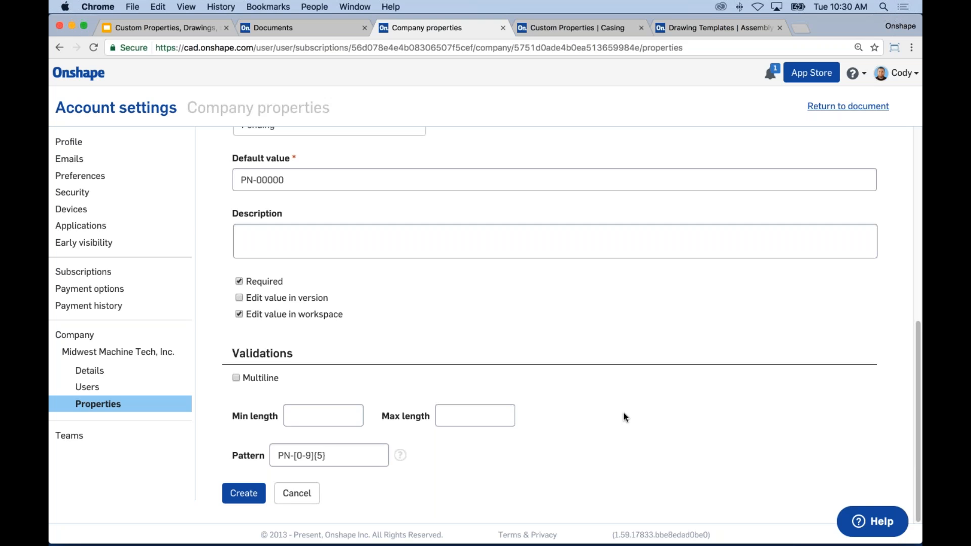
Step: Cancel the property form and open the Custom Properties document from Created by me
click(297, 498)
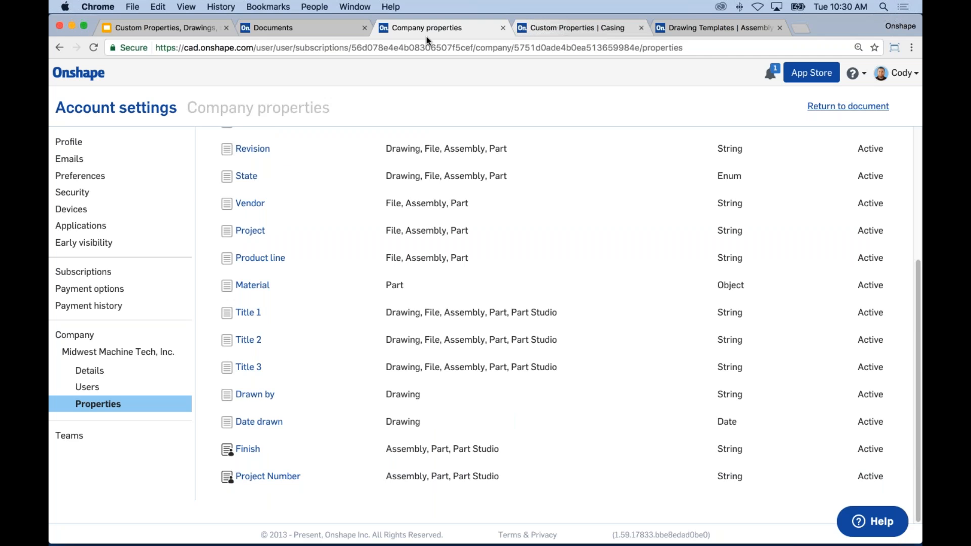
click(312, 32)
click(106, 184)
click(320, 171)
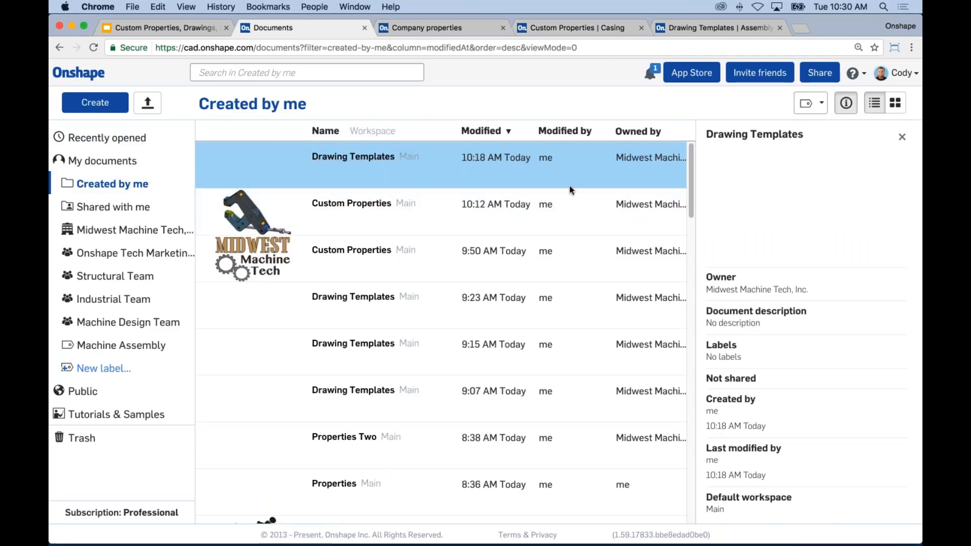
click(377, 203)
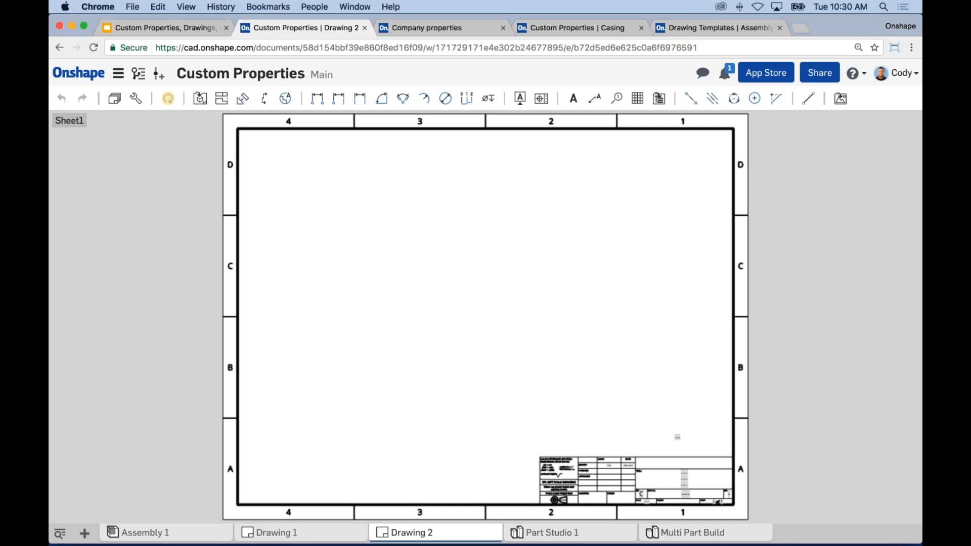
click(138, 76)
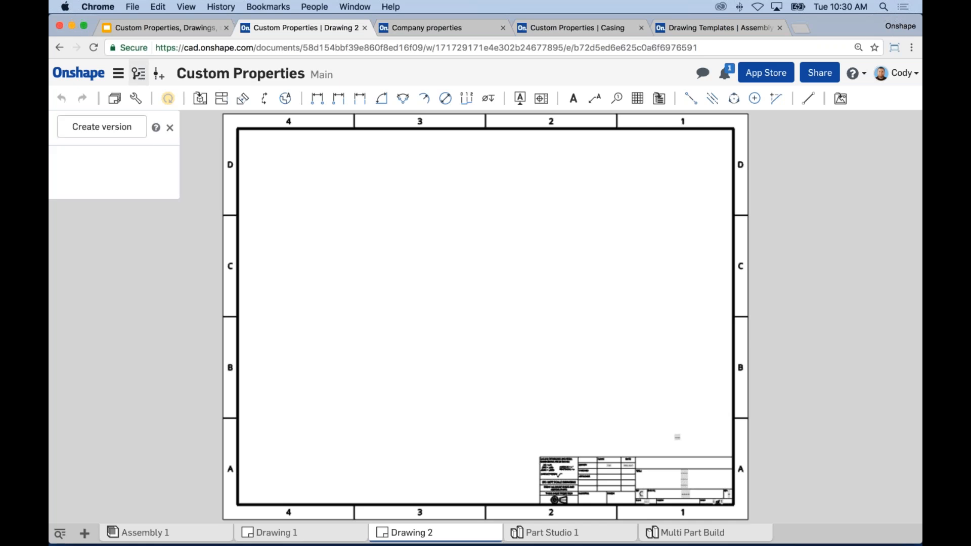
click(118, 76)
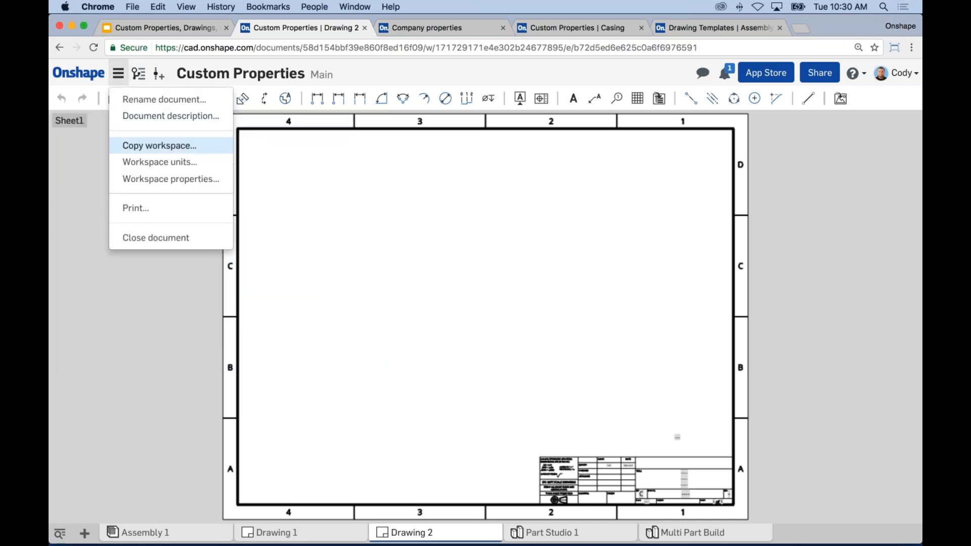
click(164, 179)
click(162, 136)
click(175, 266)
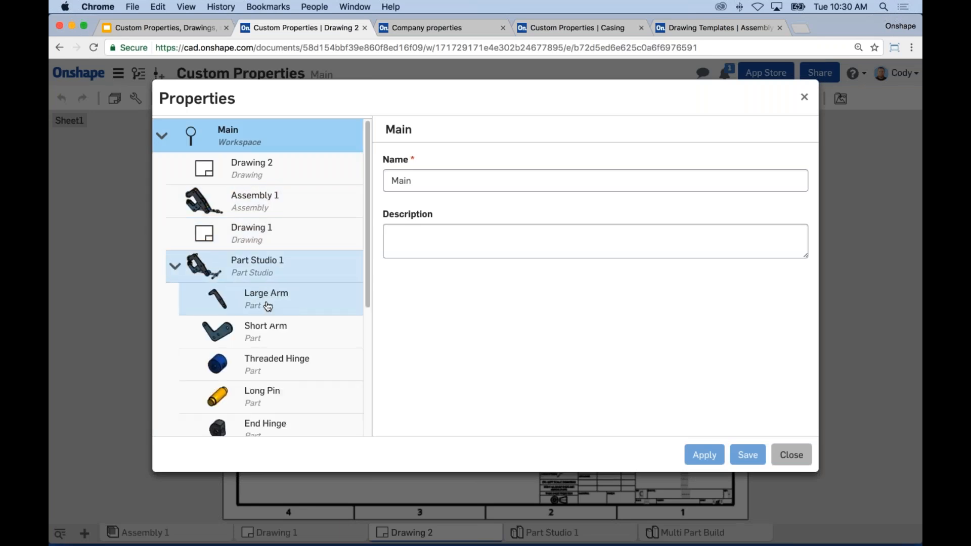
click(266, 299)
drag(812, 215, 806, 396)
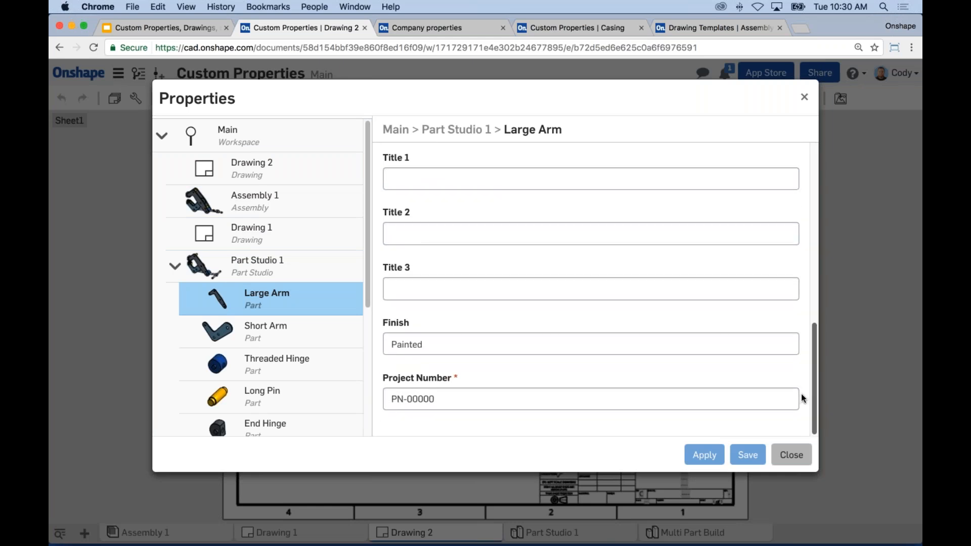
click(428, 399)
key(BackSpace)
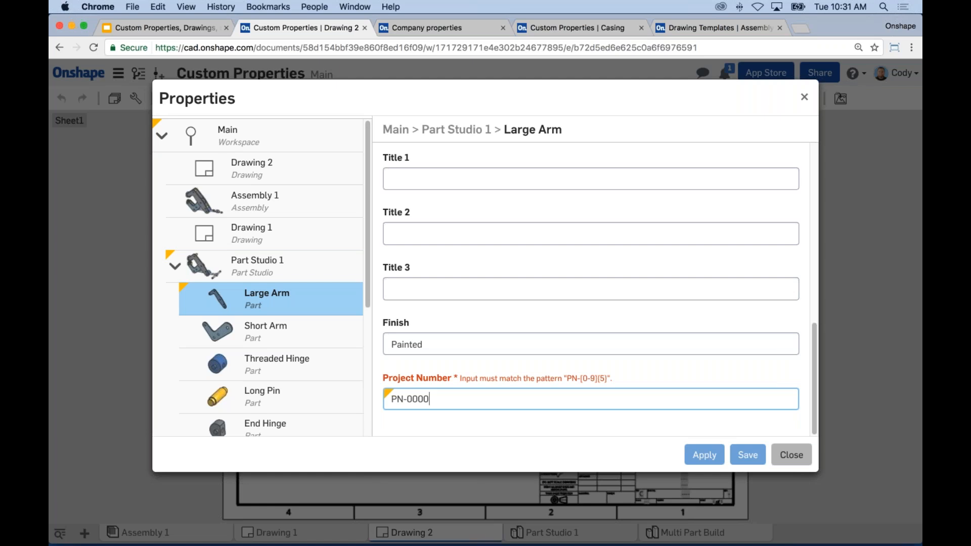
click(791, 455)
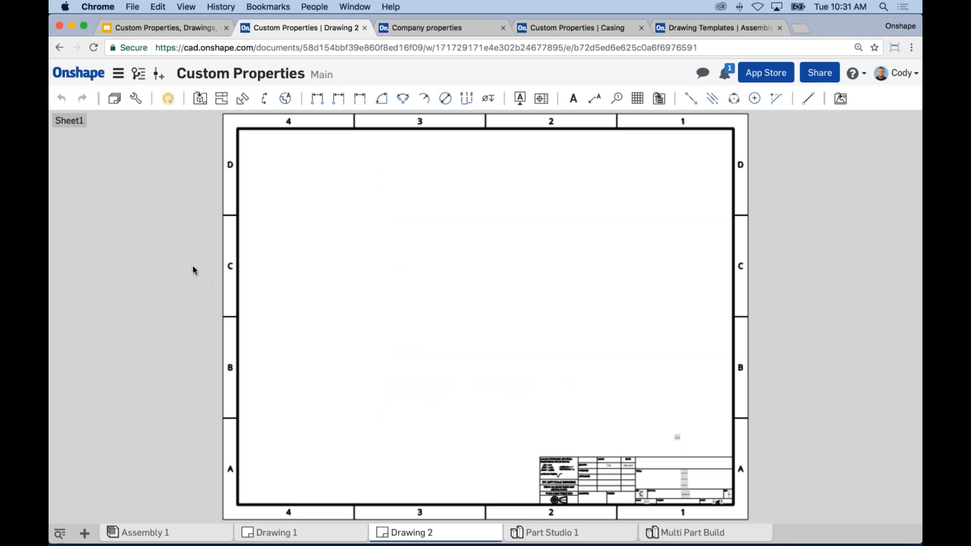
Step: Switch to the Google Slides deck on the New Properties Editor slide
click(197, 26)
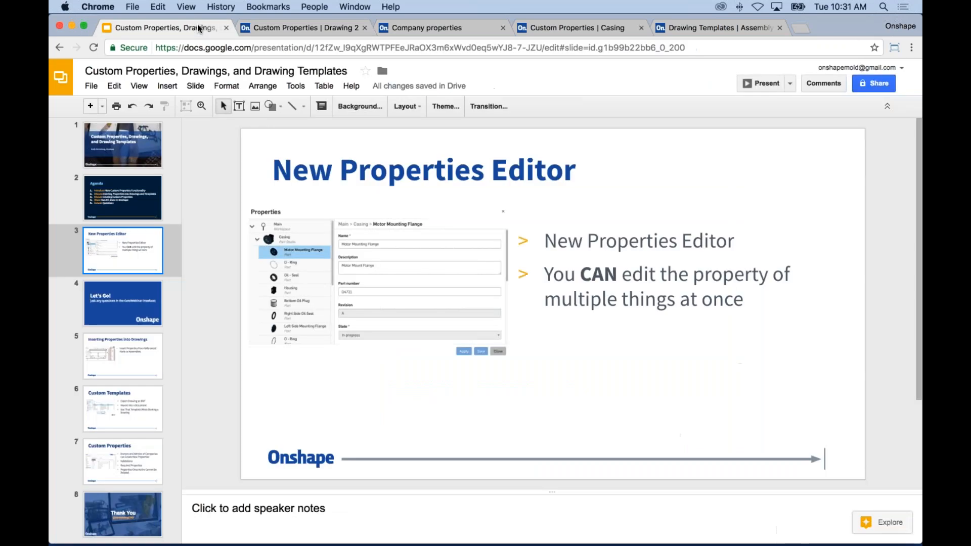